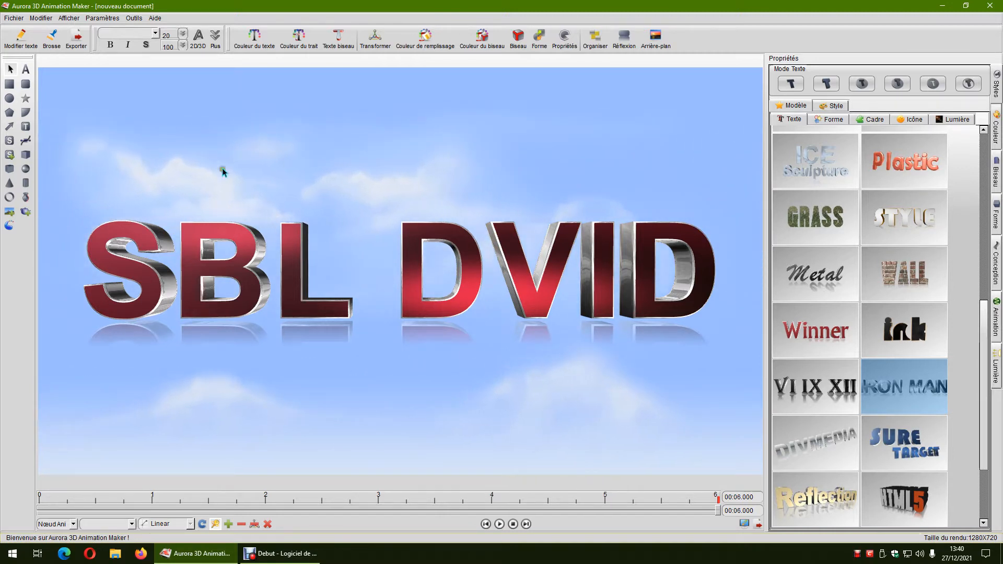
Close the open SBL DVID project and start Aurora 3D Animation Maker again
click(989, 6)
click(496, 288)
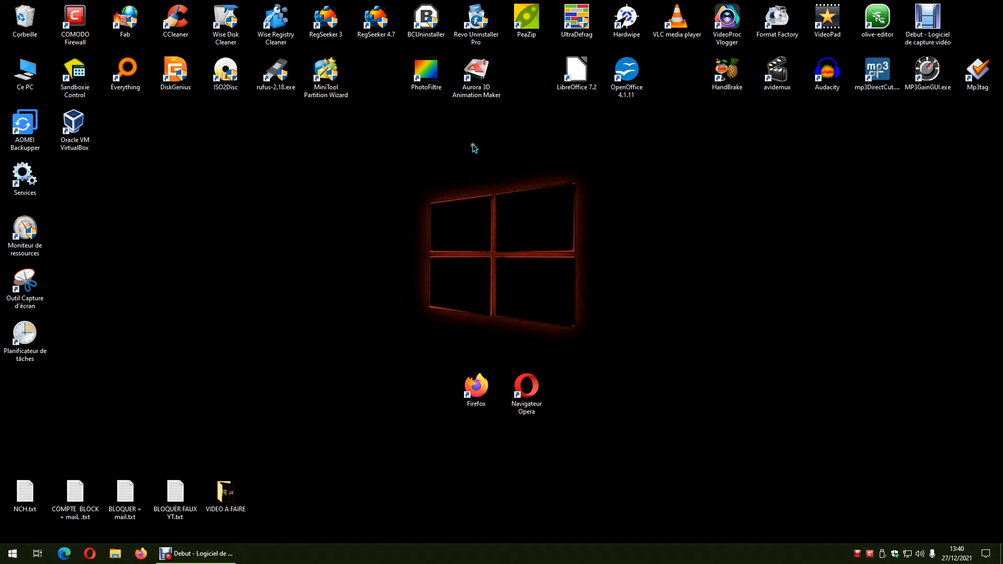
click(473, 89)
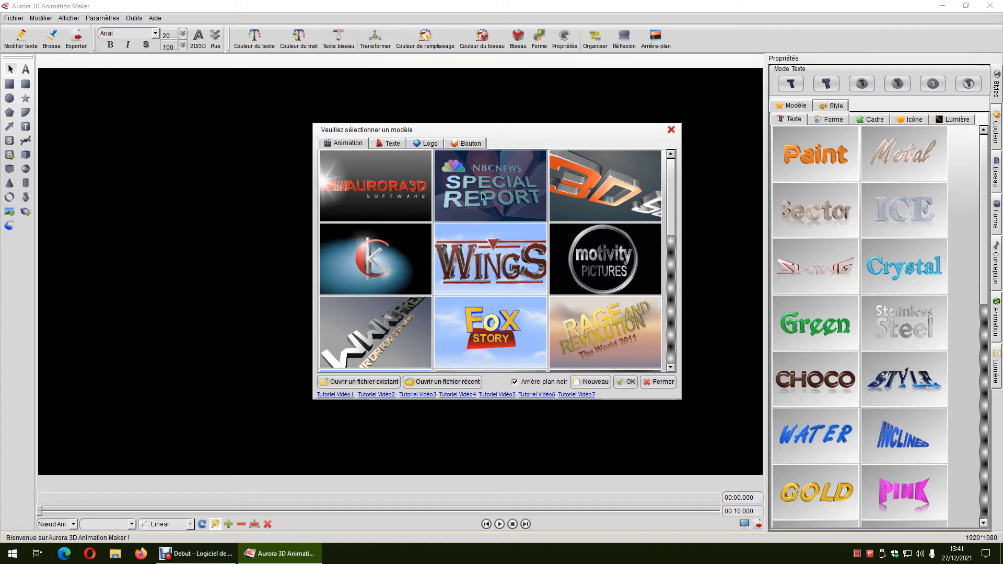
Browse the Texte, Logo, Bouton and Animation template categories and load the NBC News Special Report animation template
click(381, 143)
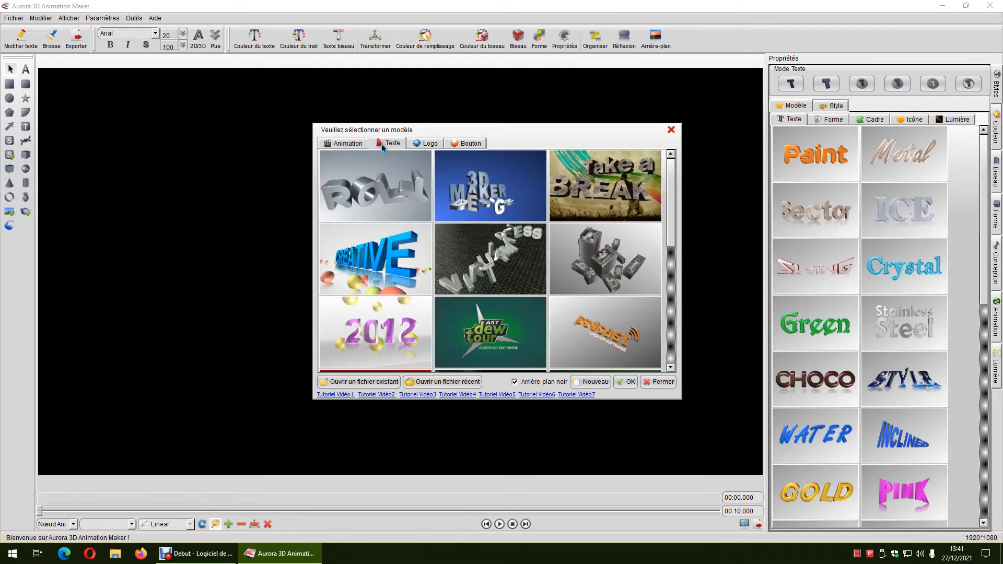
click(425, 143)
click(466, 143)
click(350, 144)
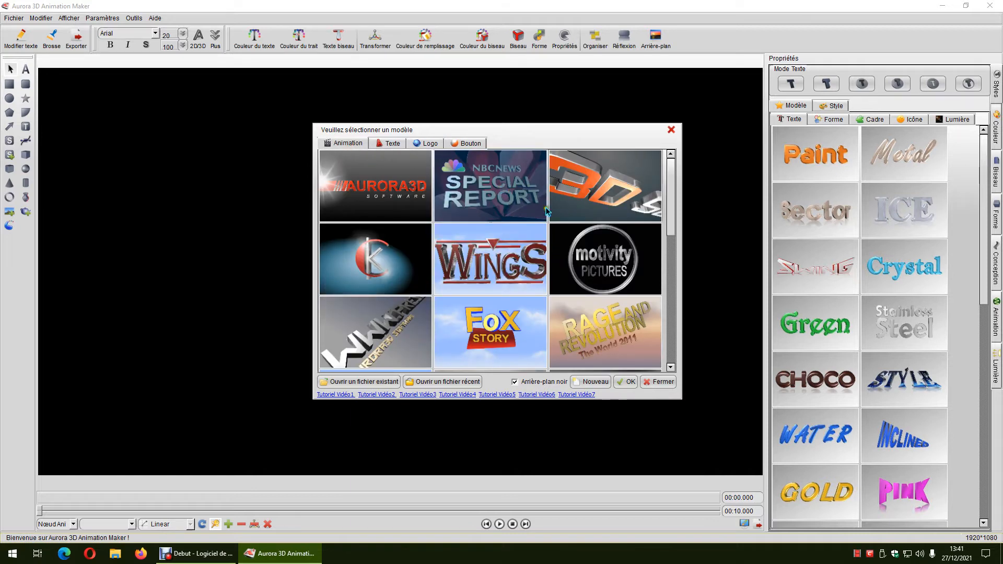
drag(670, 225, 674, 203)
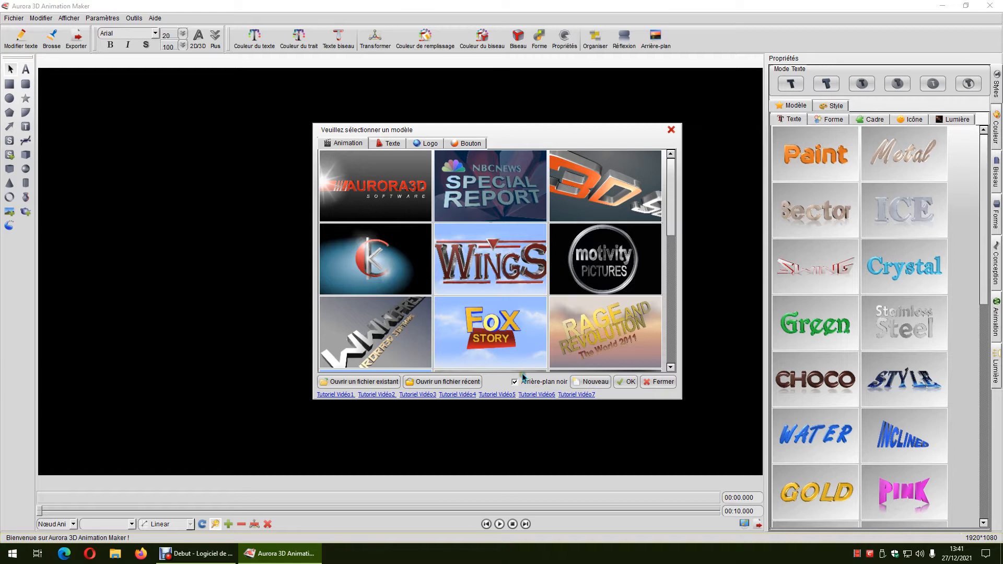
click(625, 385)
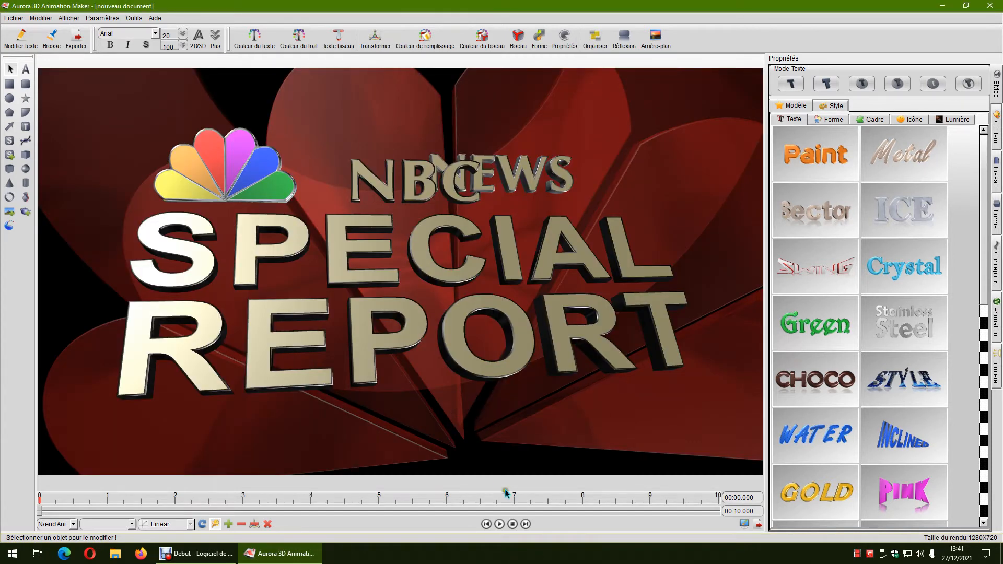
Play the whole animation and set the playhead to 7.336 s
click(499, 524)
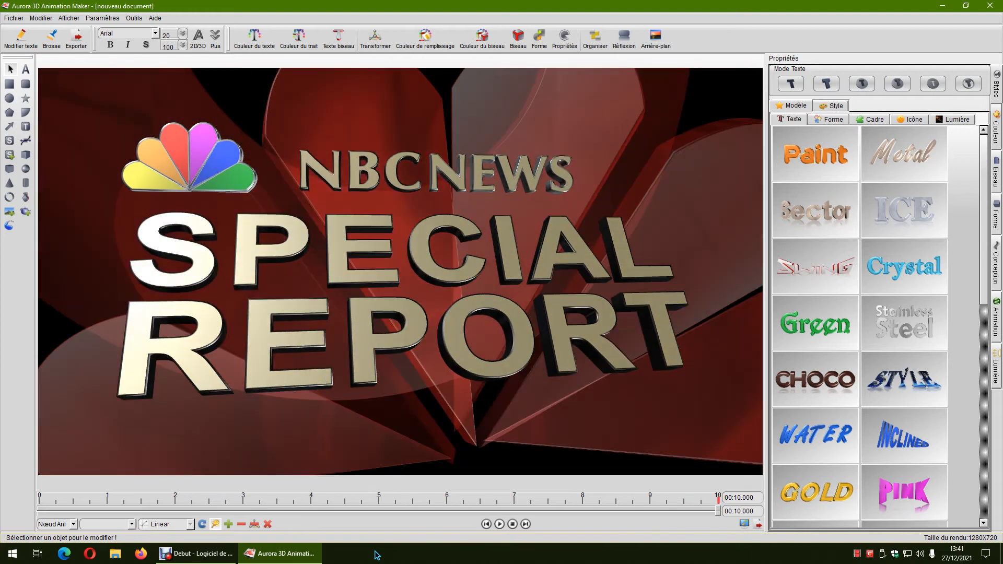
drag(718, 512, 537, 510)
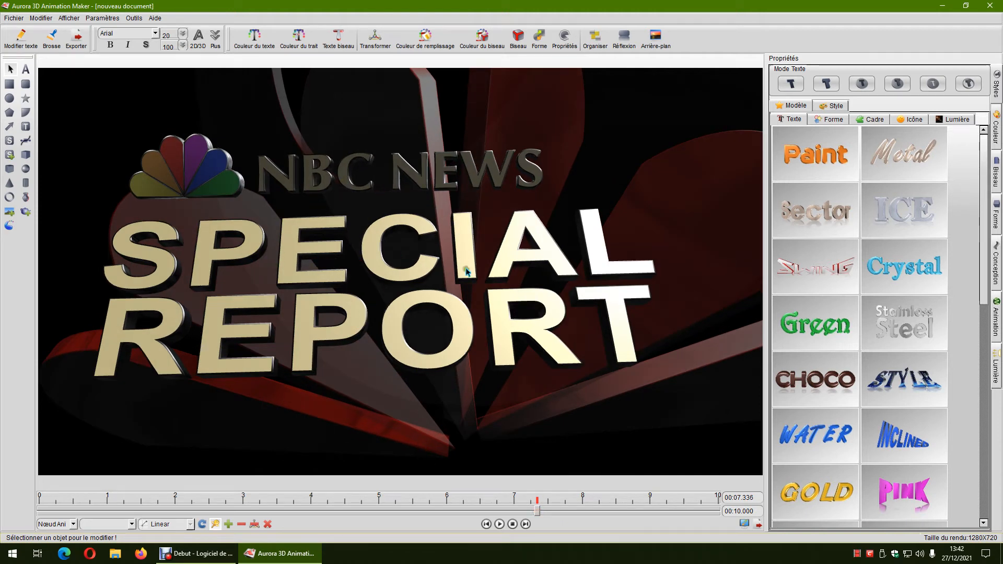
Select the title lettering and the red background petal in turn to examine which objects are grouped together
click(335, 180)
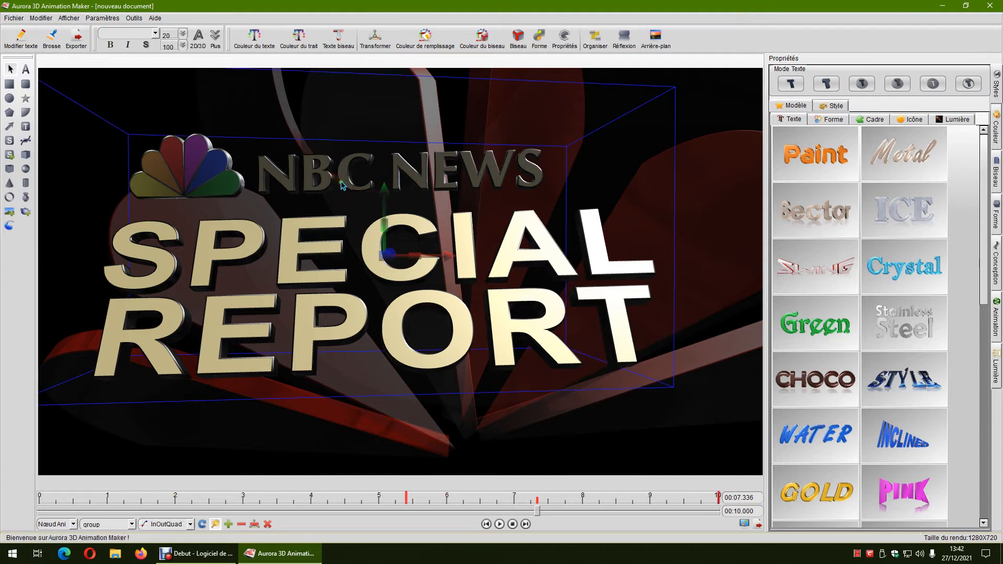
click(512, 179)
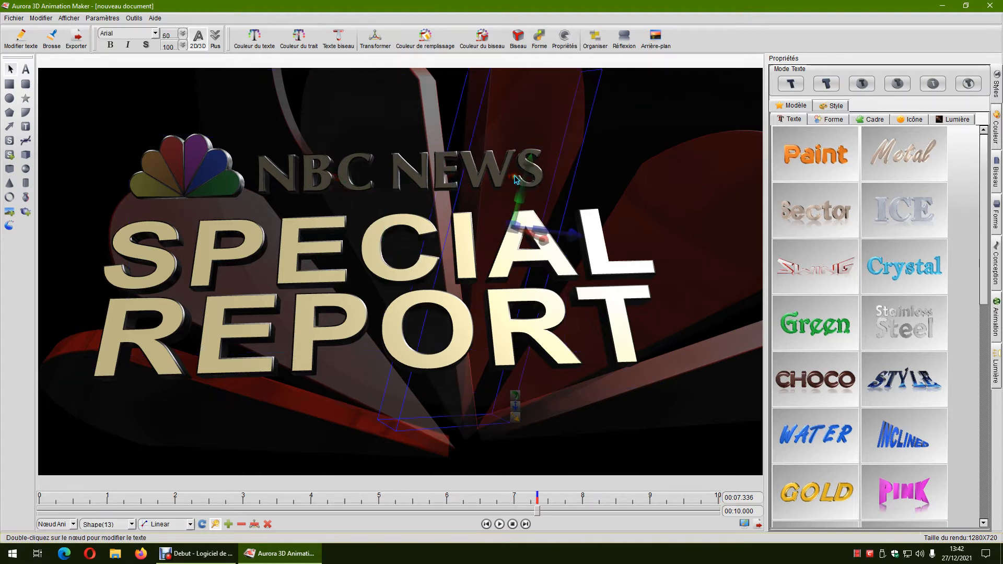
click(461, 267)
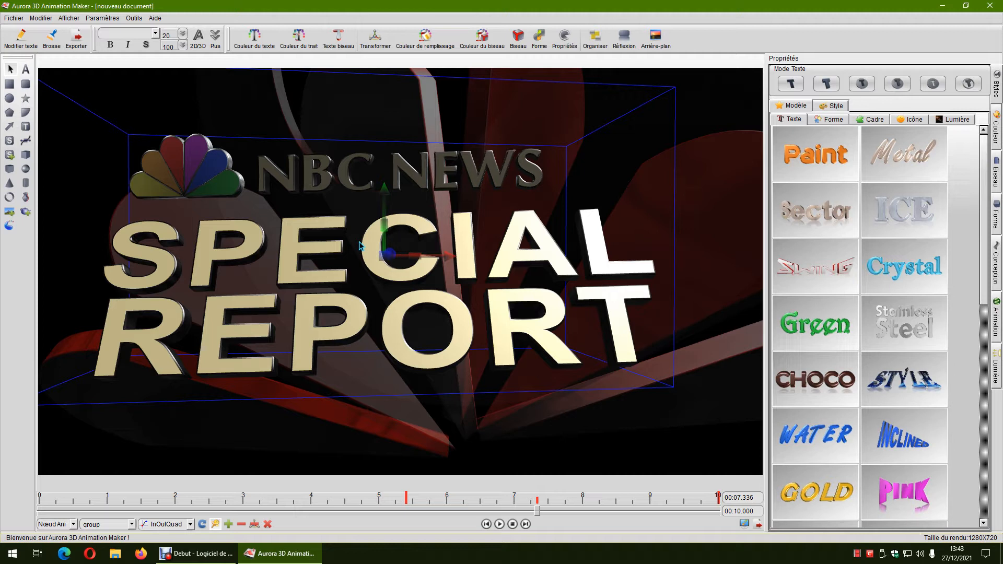
click(509, 179)
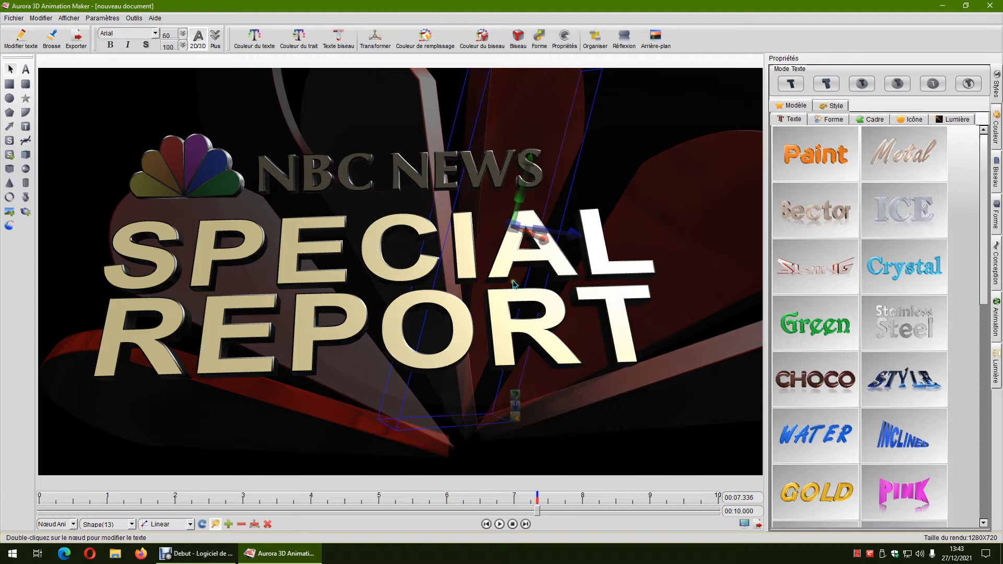
click(364, 329)
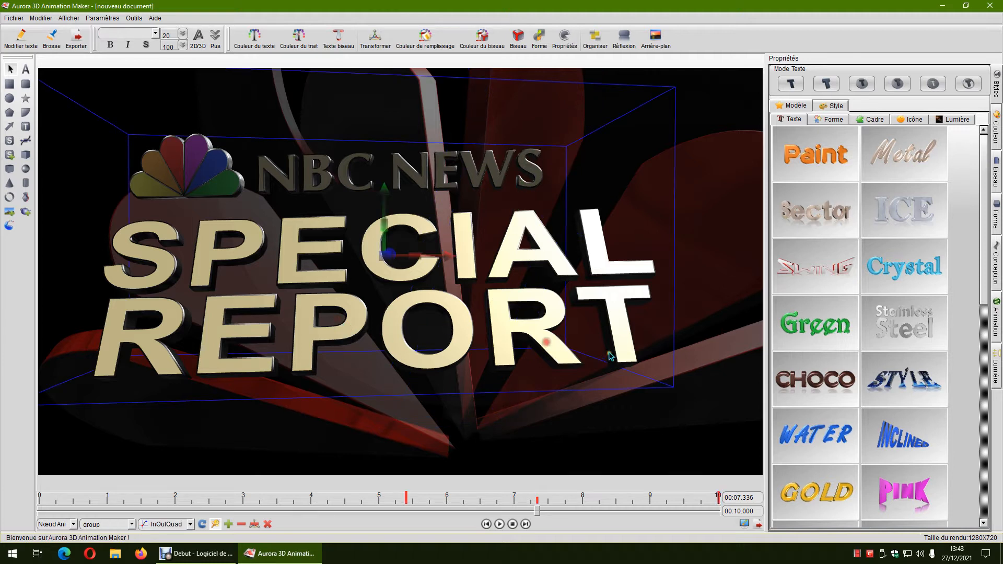
click(516, 178)
click(333, 178)
drag(387, 342, 388, 342)
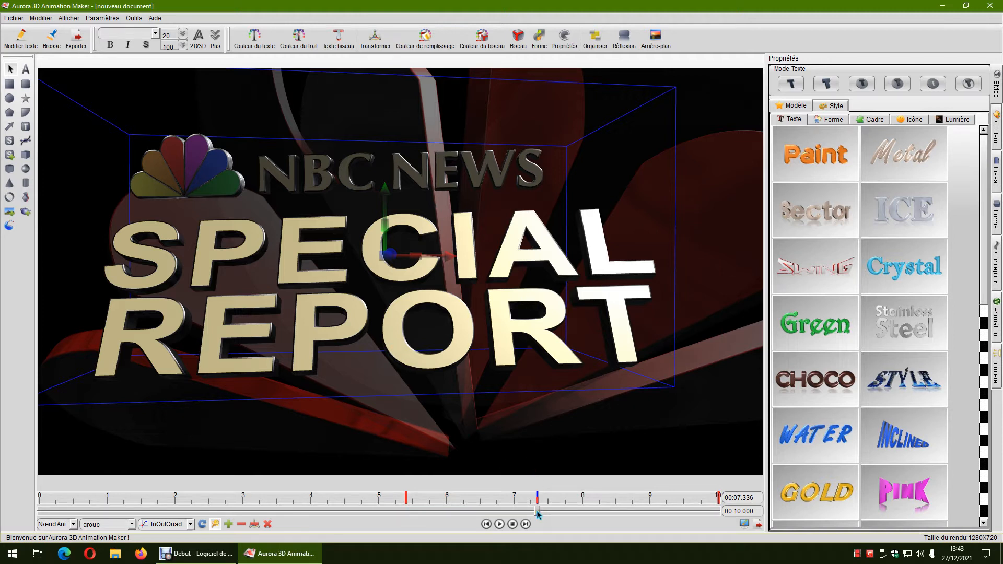
Move the title group with its logo right and slightly down at 7.437 s on the timeline
mouse_move(538, 512)
mouse_down()
mouse_move(566, 509)
mouse_move(543, 510)
mouse_up()
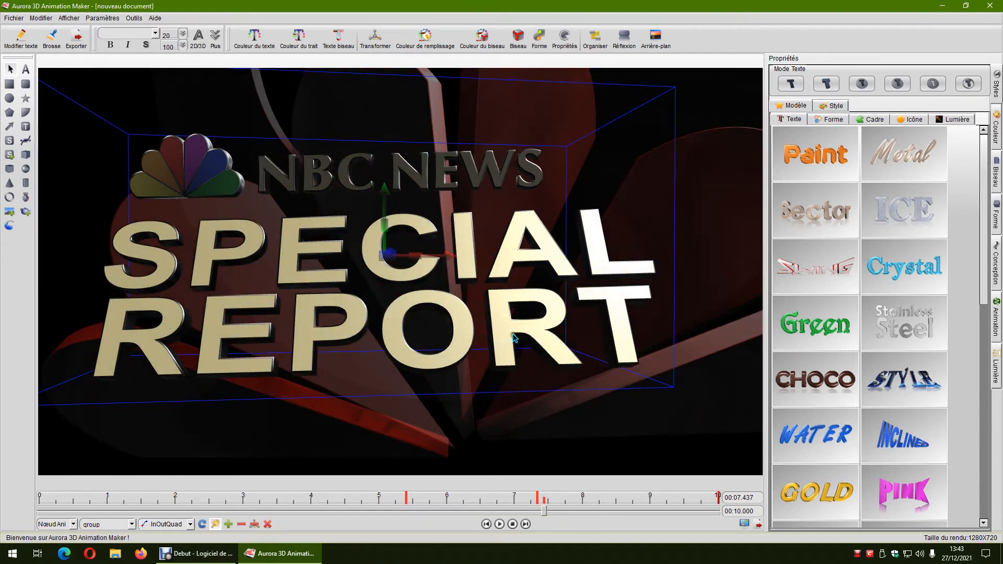
mouse_move(220, 256)
mouse_down()
mouse_move(269, 274)
mouse_move(280, 263)
mouse_move(285, 276)
mouse_move(271, 264)
mouse_up()
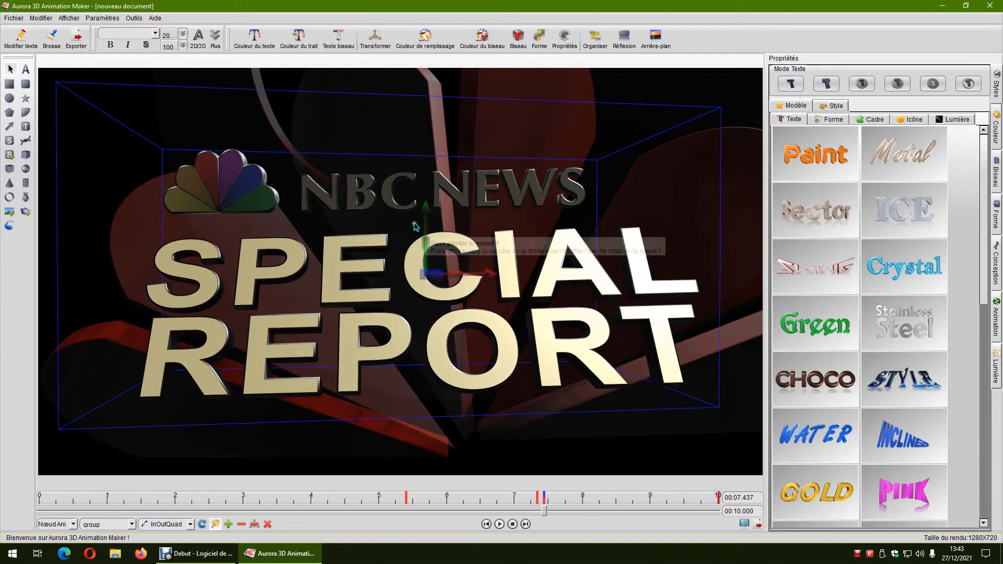
click(526, 282)
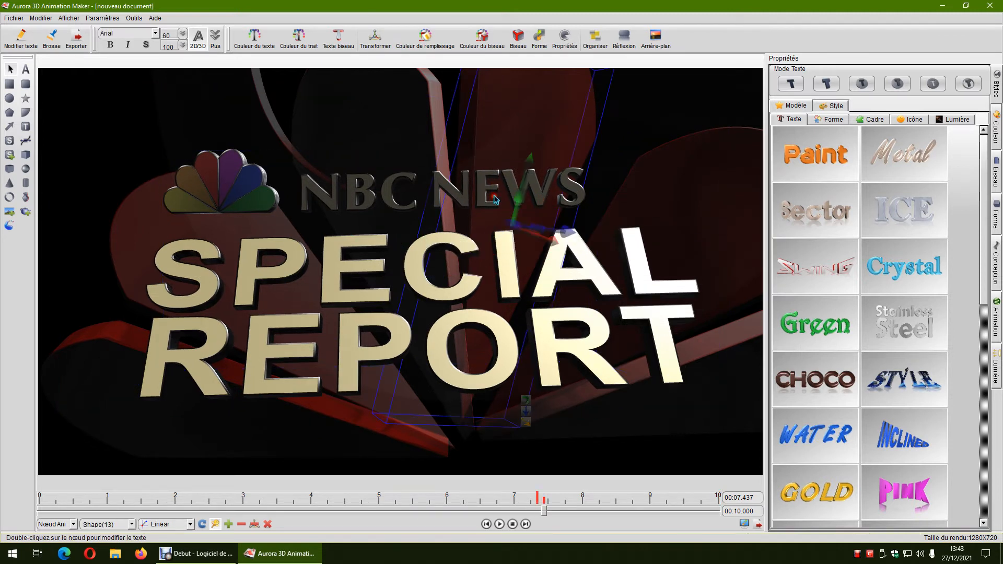
click(523, 202)
drag(522, 201, 529, 206)
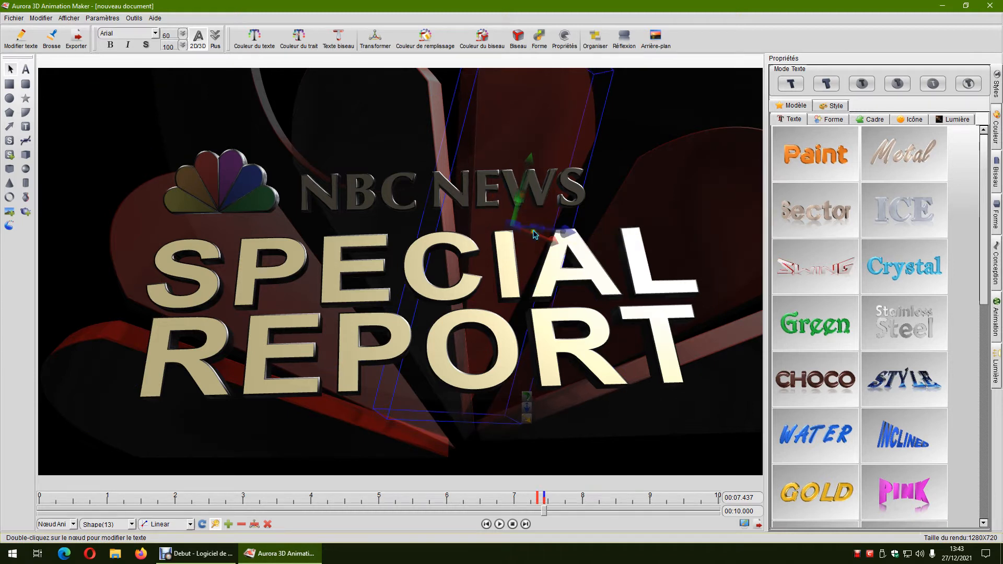
click(585, 280)
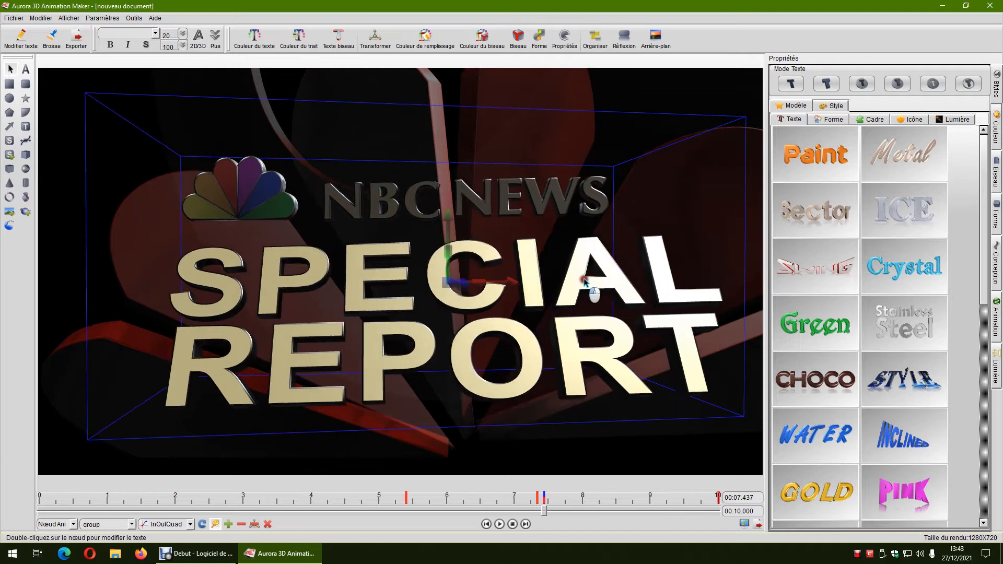
drag(578, 346, 592, 348)
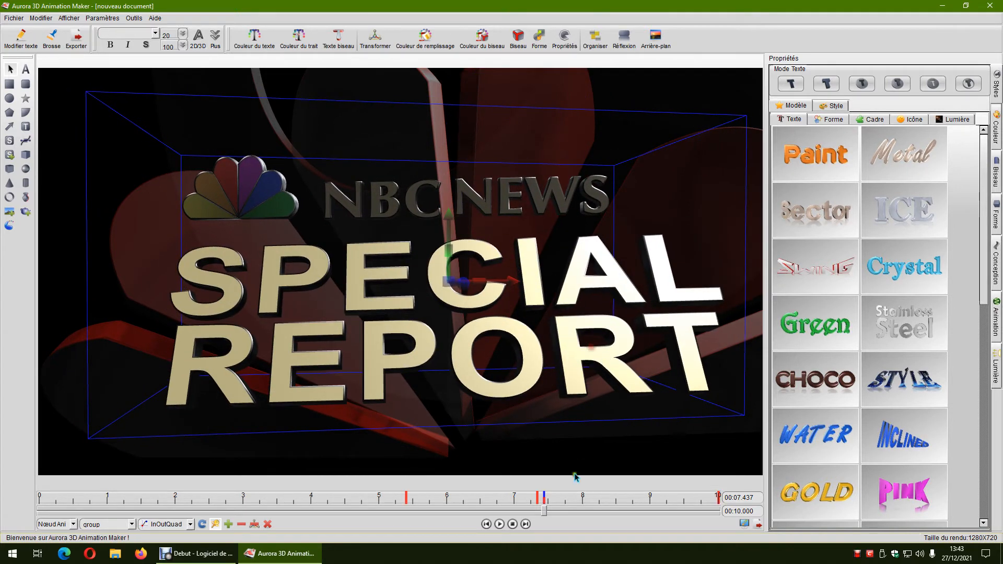
At 1.155 s, move the NBC title group right and down into the frame and reduce its height
drag(545, 514, 118, 505)
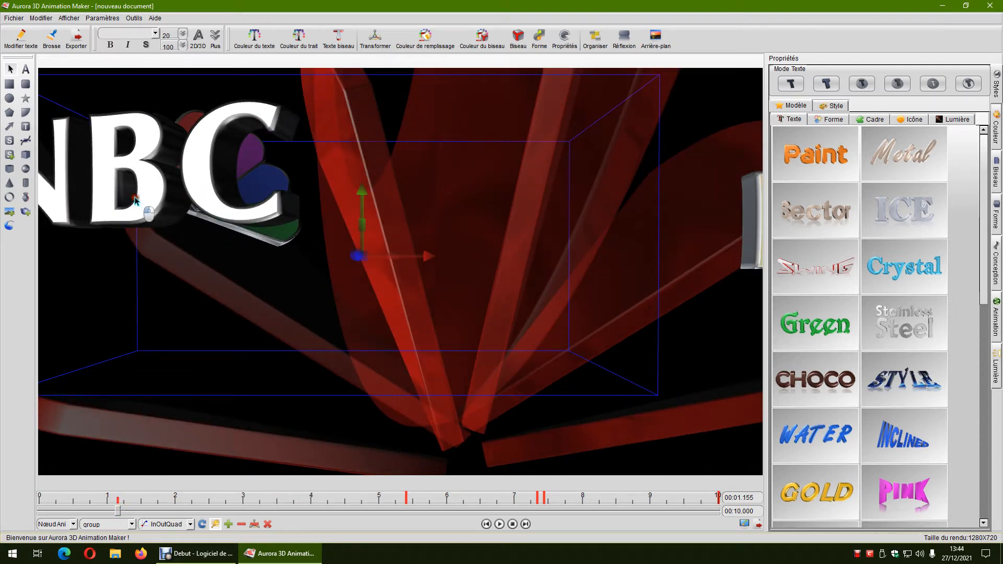
mouse_move(286, 225)
mouse_down()
mouse_move(316, 226)
mouse_move(347, 246)
mouse_up()
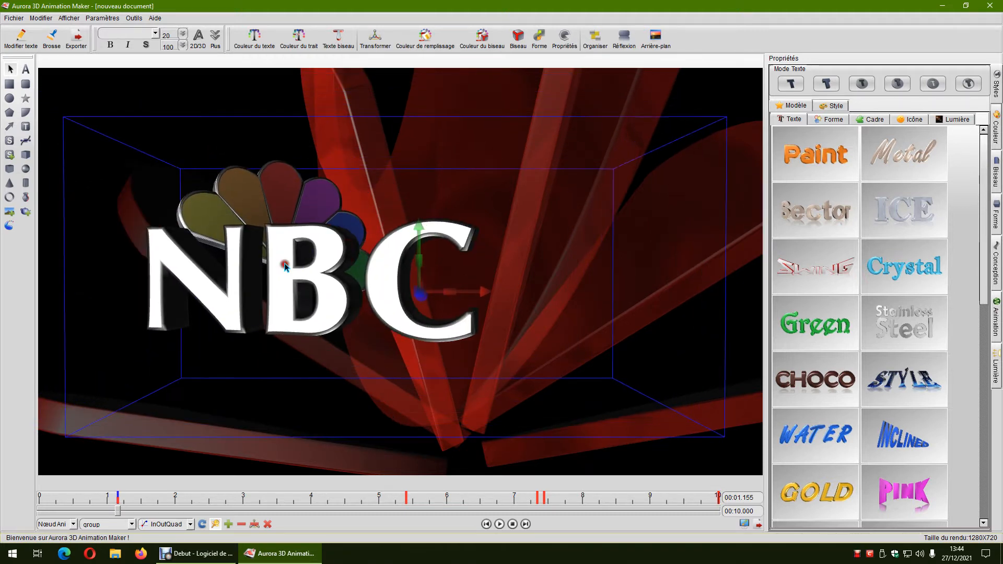
drag(421, 293, 425, 235)
click(500, 295)
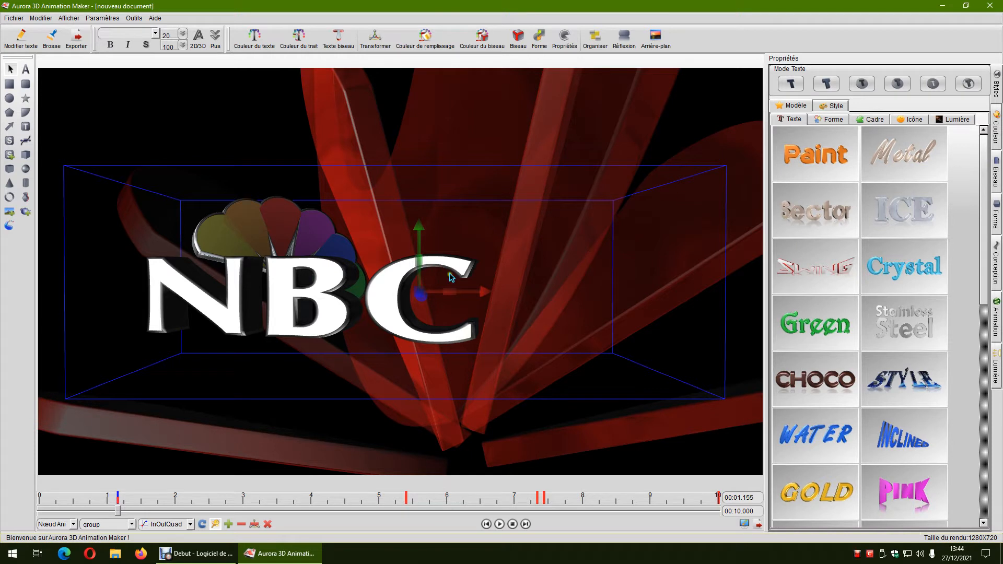
Reposition the NBC title group at 1.155 s and scale it down further
drag(432, 284, 455, 277)
click(596, 268)
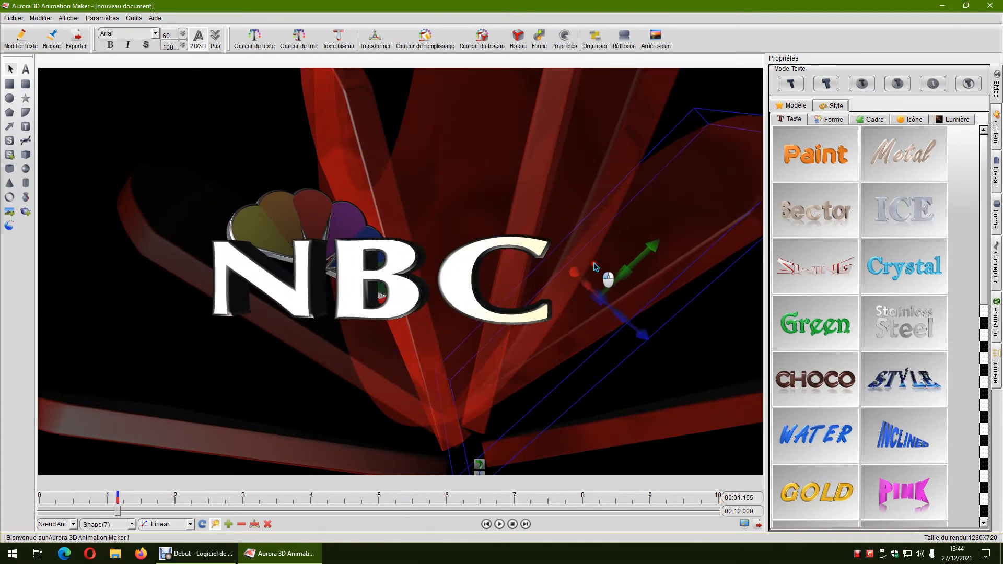
click(477, 277)
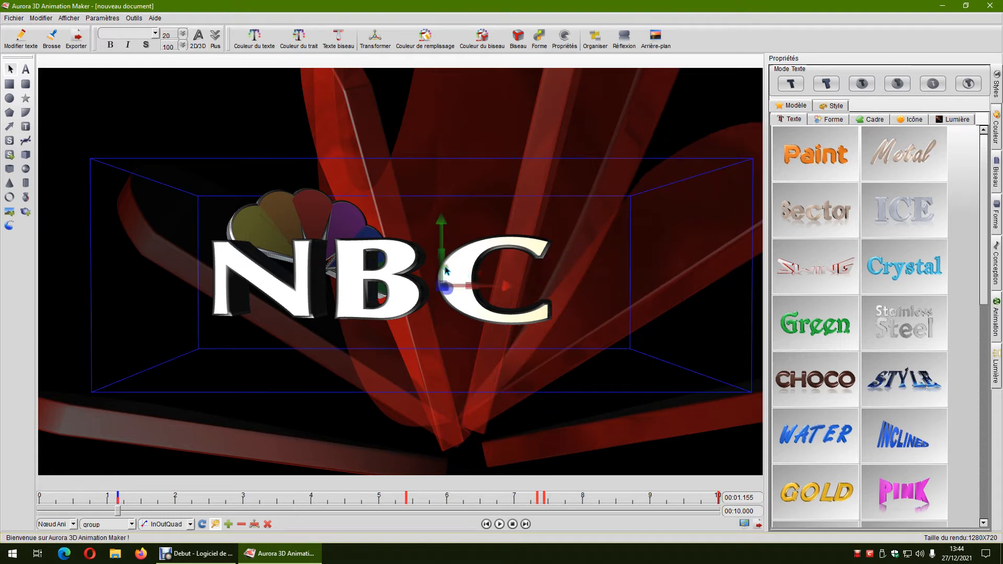
drag(477, 280, 443, 256)
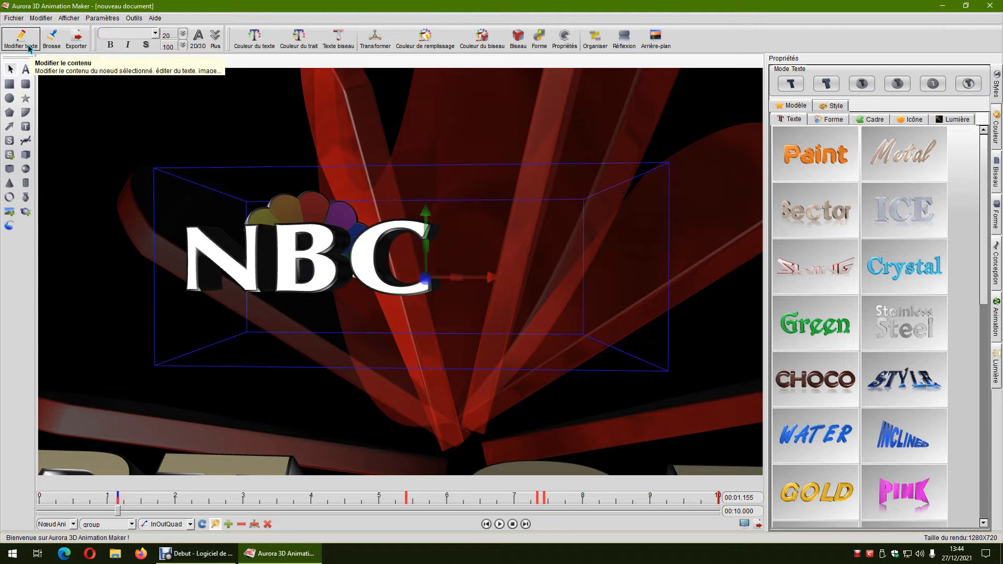
Try a magenta text colour on the title group at 1.155 s and 1.206 s, shifting the group slightly right and down in between
click(255, 50)
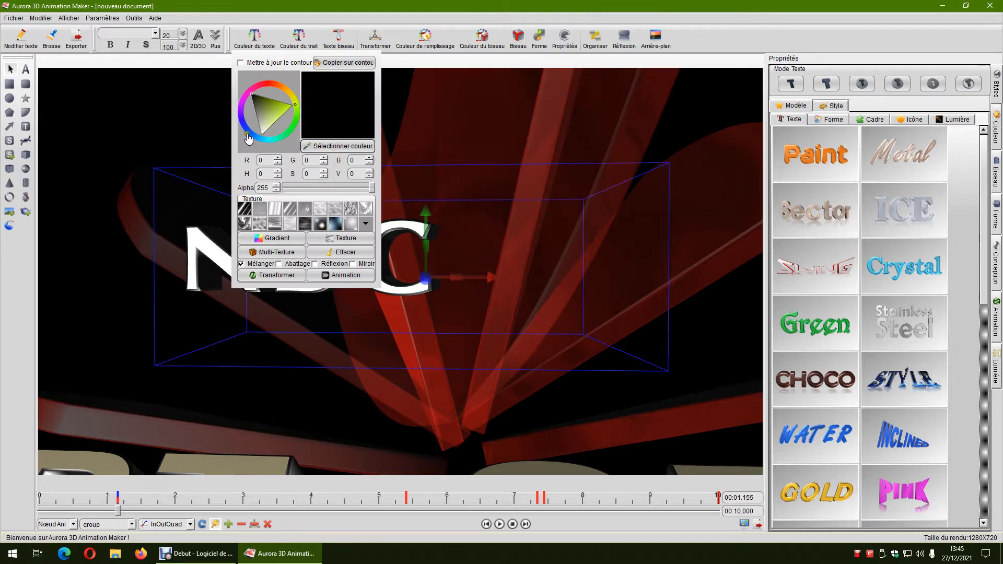
click(248, 100)
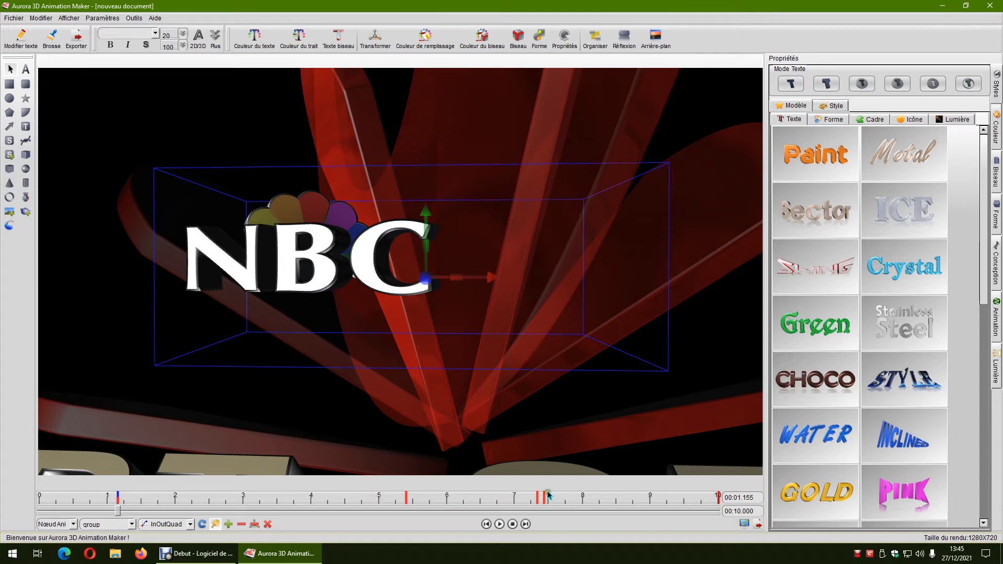
mouse_move(119, 514)
mouse_down()
mouse_move(215, 522)
mouse_move(106, 524)
mouse_move(122, 524)
mouse_up()
drag(332, 272, 337, 282)
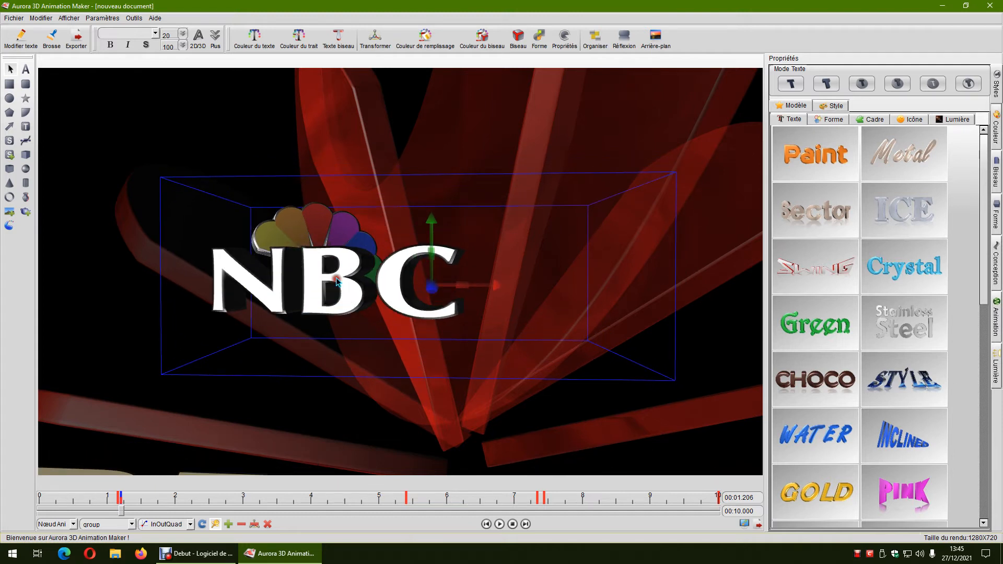
click(256, 46)
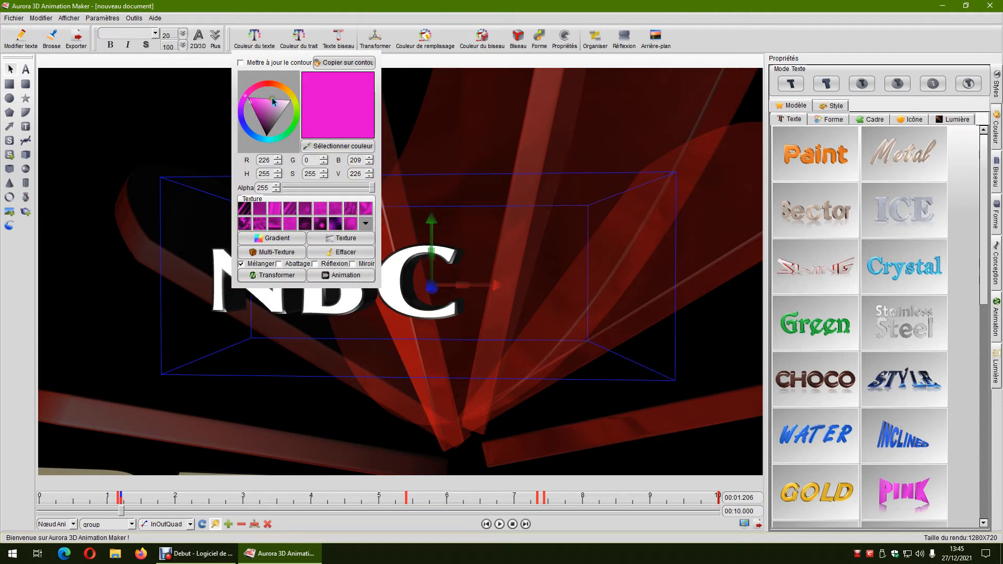
click(245, 98)
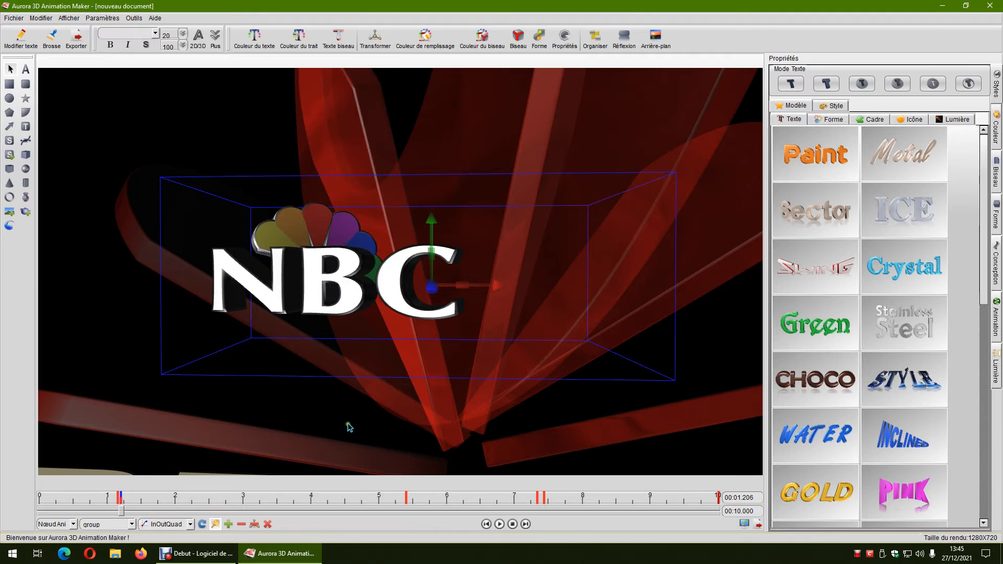
At 0.954 s, clear the selection and move the NBC title group down and to the right
mouse_move(119, 515)
mouse_down()
mouse_move(59, 517)
mouse_move(104, 519)
mouse_up()
click(472, 257)
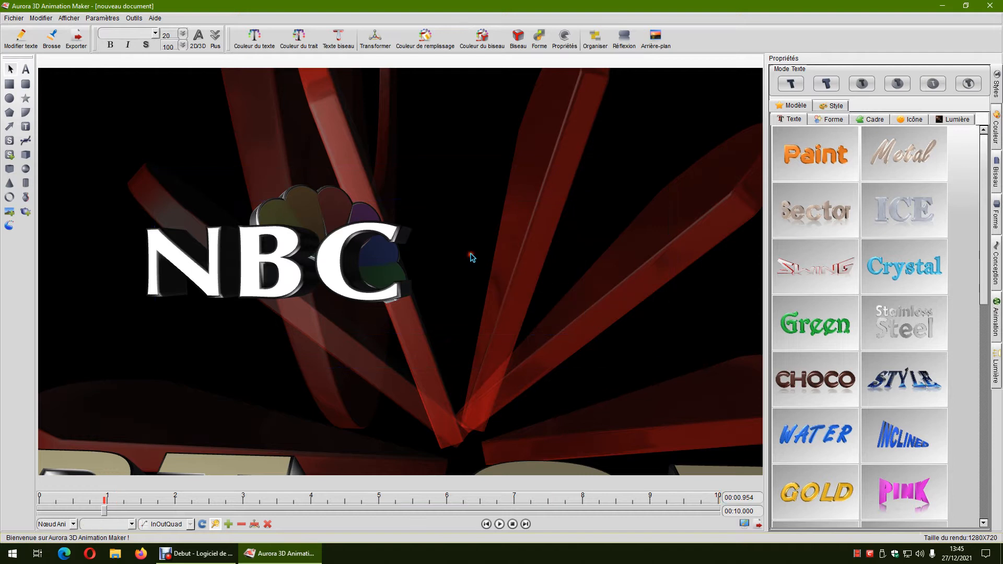
click(353, 277)
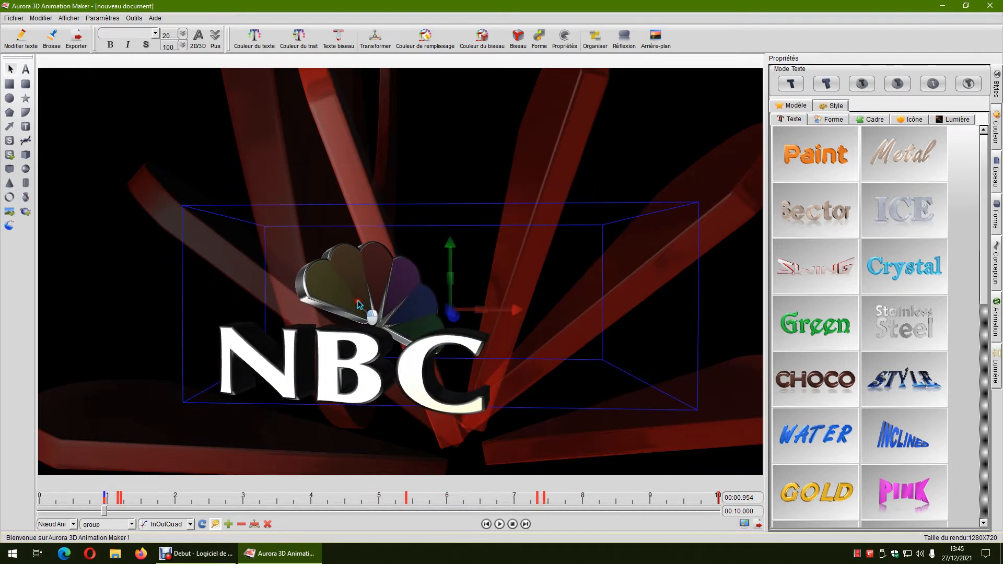
At 0.954 s, delete the peacock logo above the NBC letters and move the title group up and to the left
click(380, 265)
drag(380, 264, 386, 252)
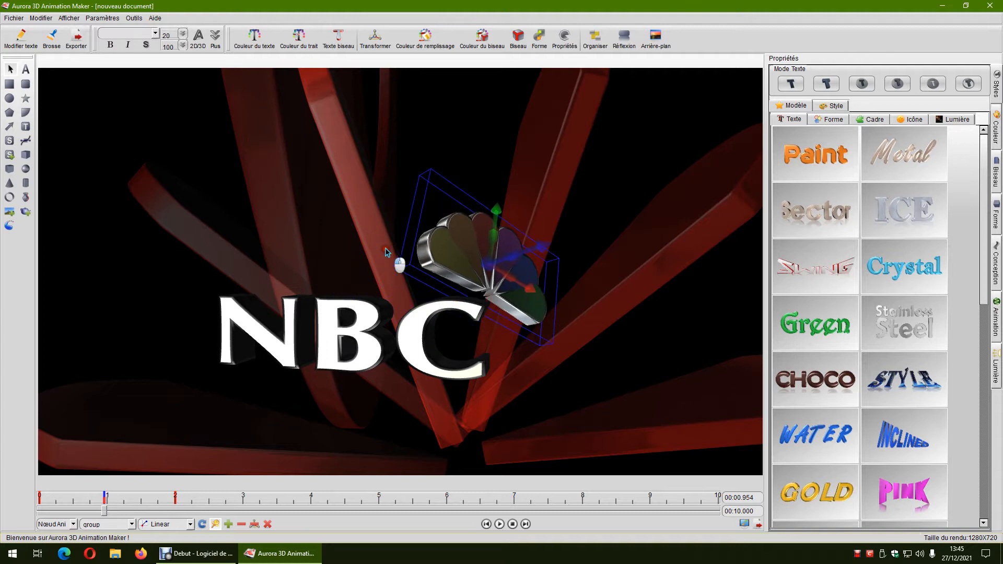
right_click(473, 255)
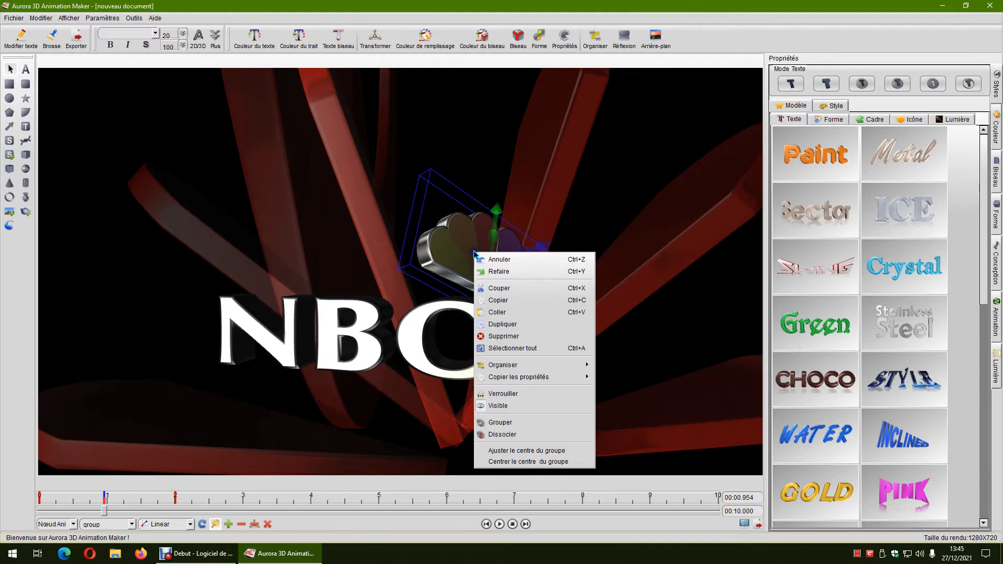
click(505, 336)
drag(428, 323, 400, 304)
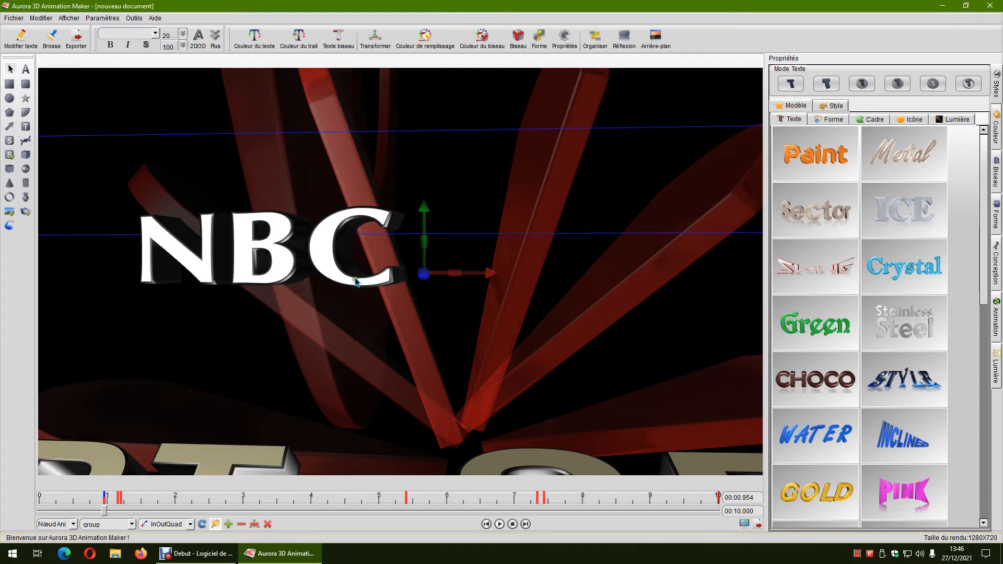
Select the red blades fanning out behind and beside the NBC letters together and delete them
click(432, 341)
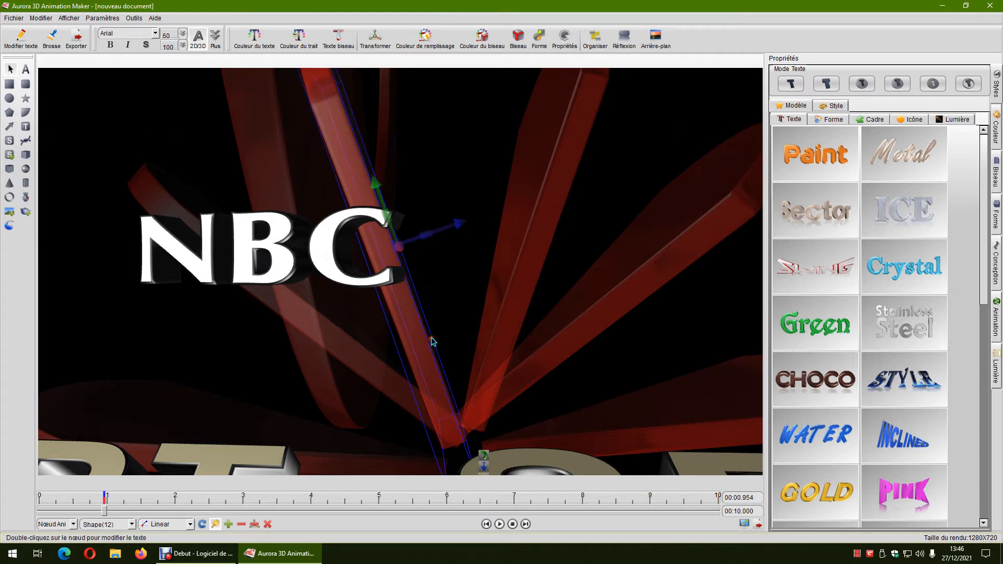
click(434, 351)
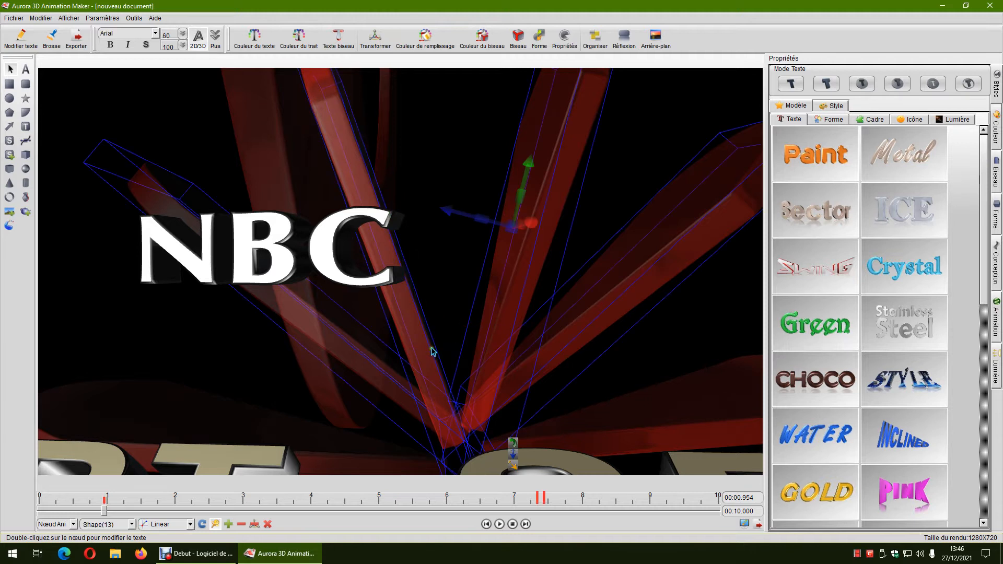
right_click(505, 324)
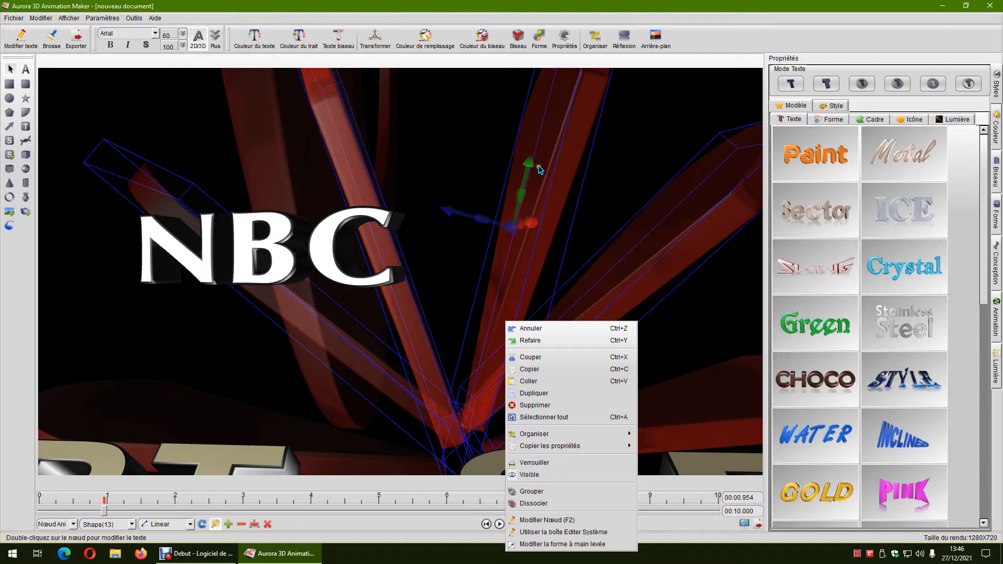
click(542, 406)
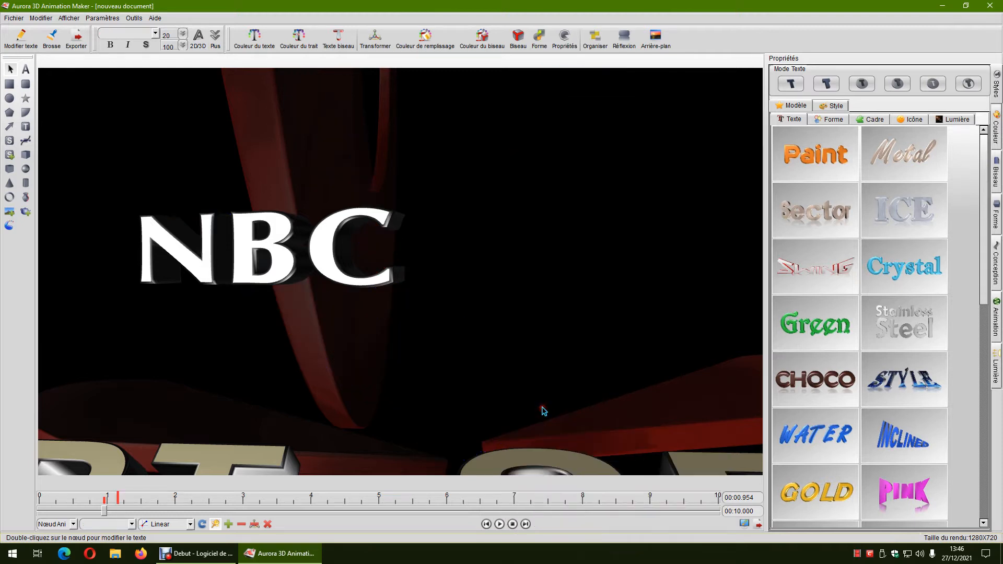
Pull the remaining tall red blade out from behind the NBC letters and delete it
click(368, 373)
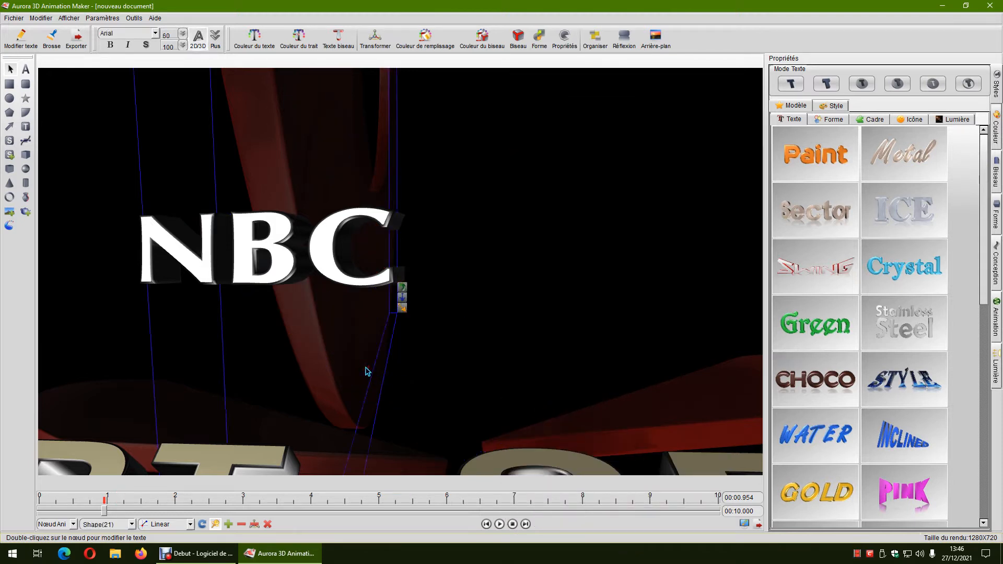
drag(350, 364, 459, 356)
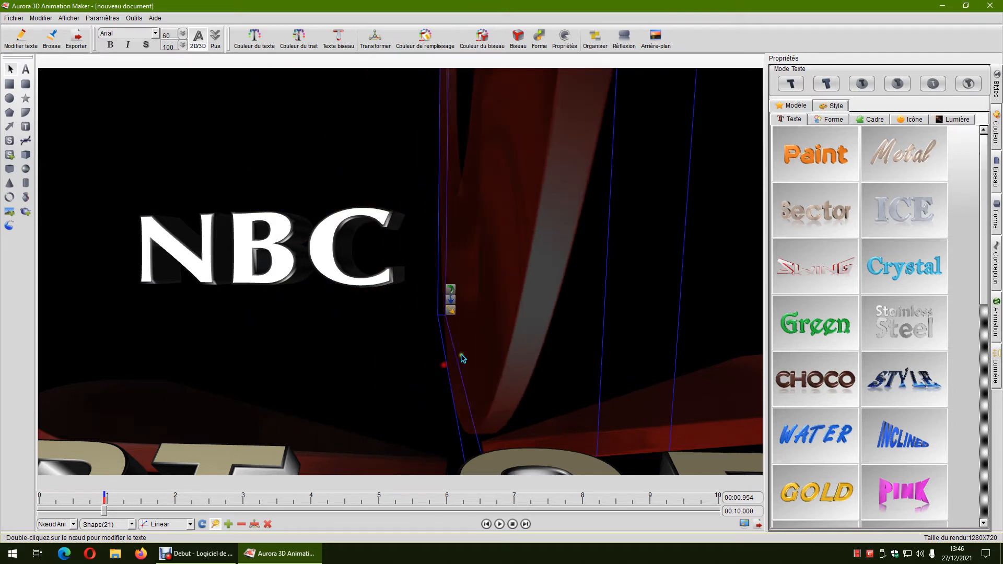
right_click(501, 318)
click(528, 401)
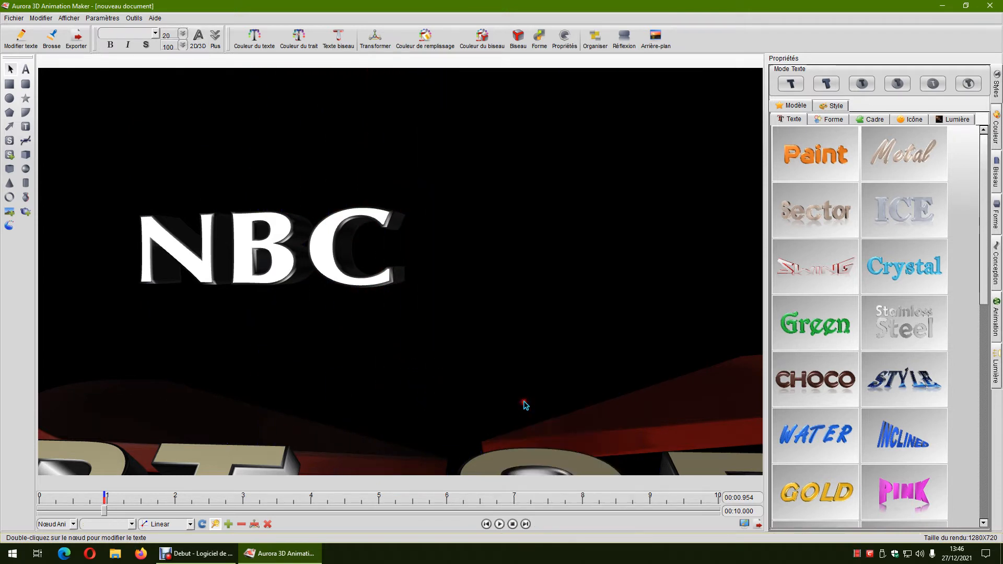
click(437, 348)
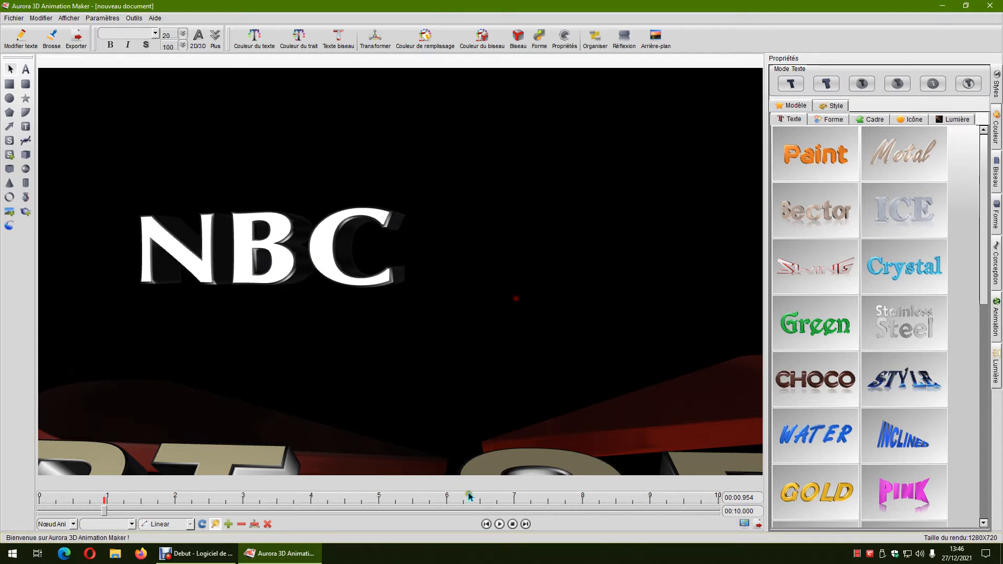
At 3.366 s, delete the two low red blades beneath the NBC News title
drag(105, 512, 269, 513)
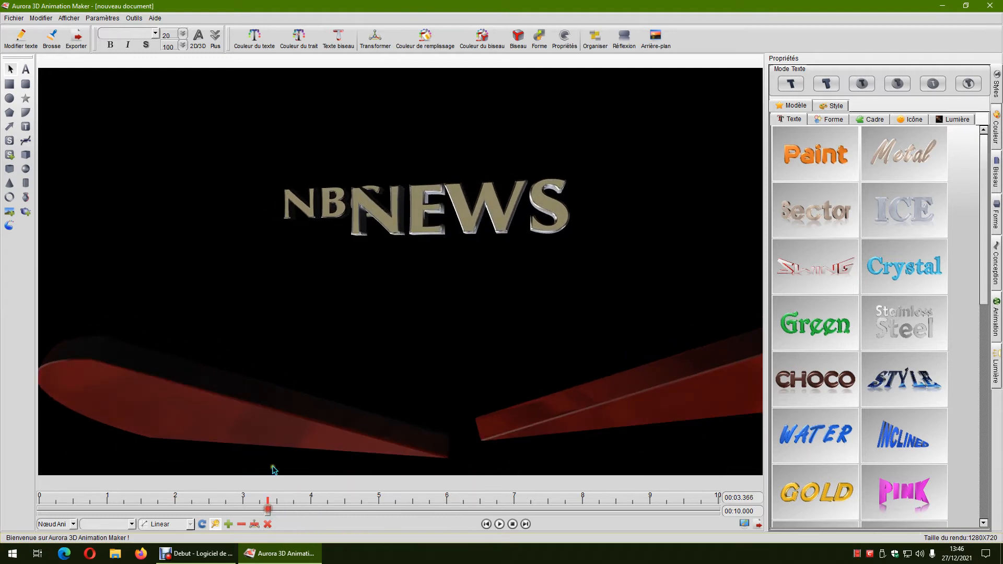
click(247, 423)
right_click(248, 423)
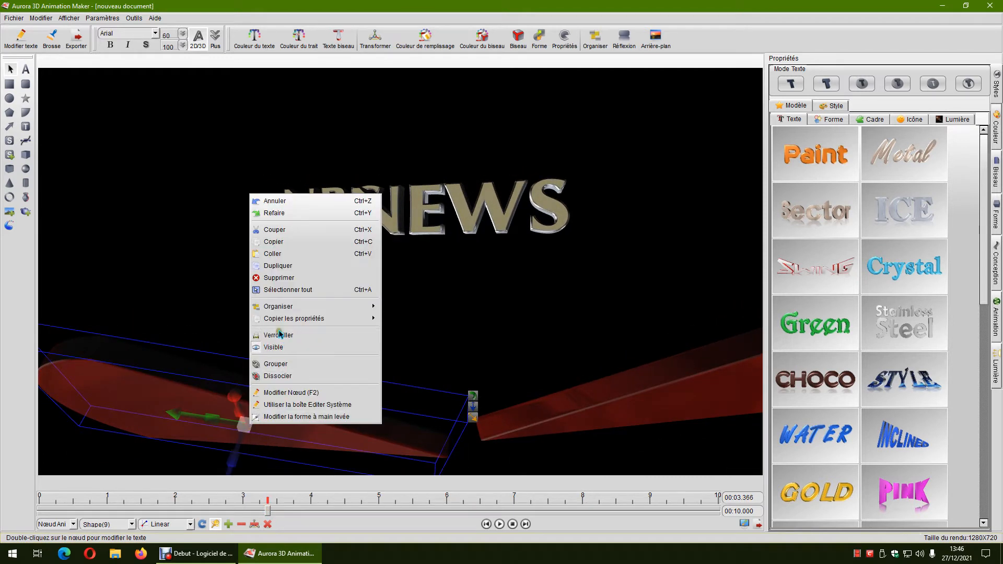
click(280, 276)
drag(657, 404, 438, 379)
right_click(483, 370)
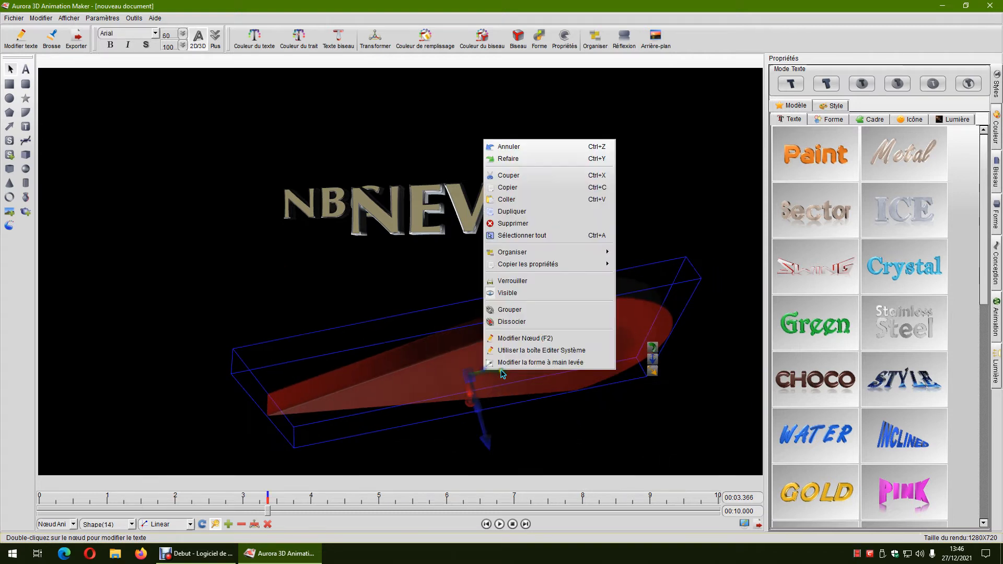
click(512, 223)
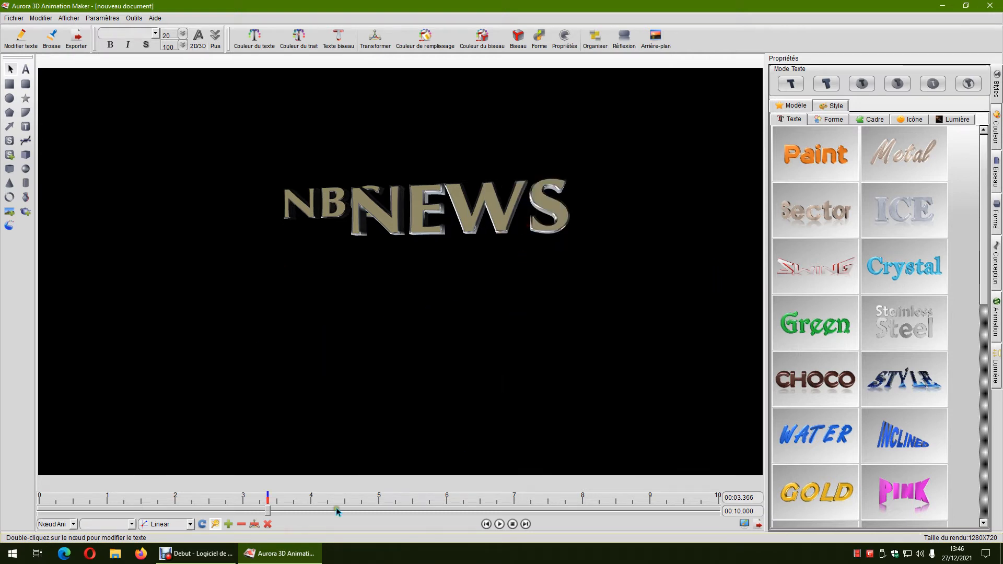
Go to 5.628 s and reselect the NBC News Special Report title group
drag(268, 515, 423, 511)
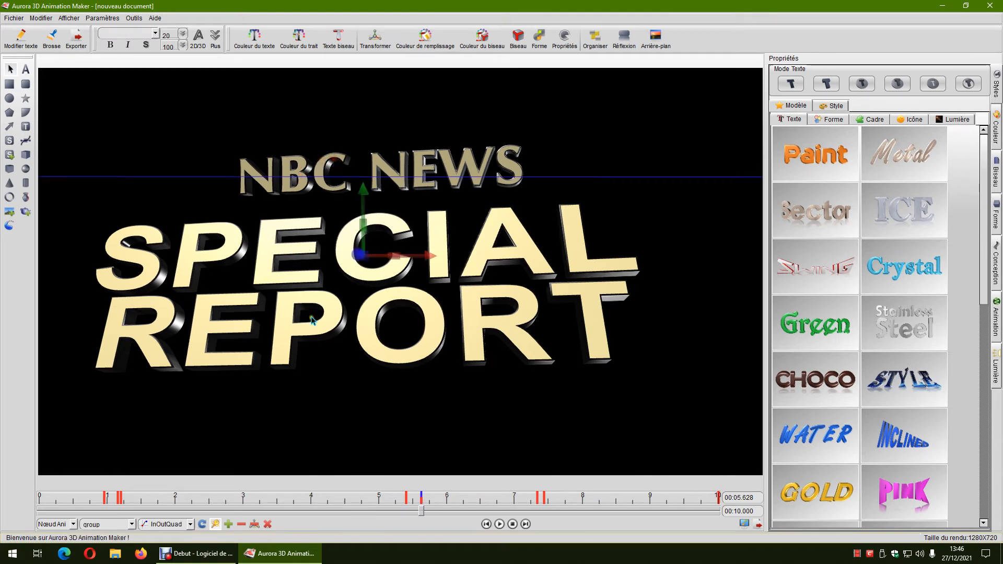
click(559, 327)
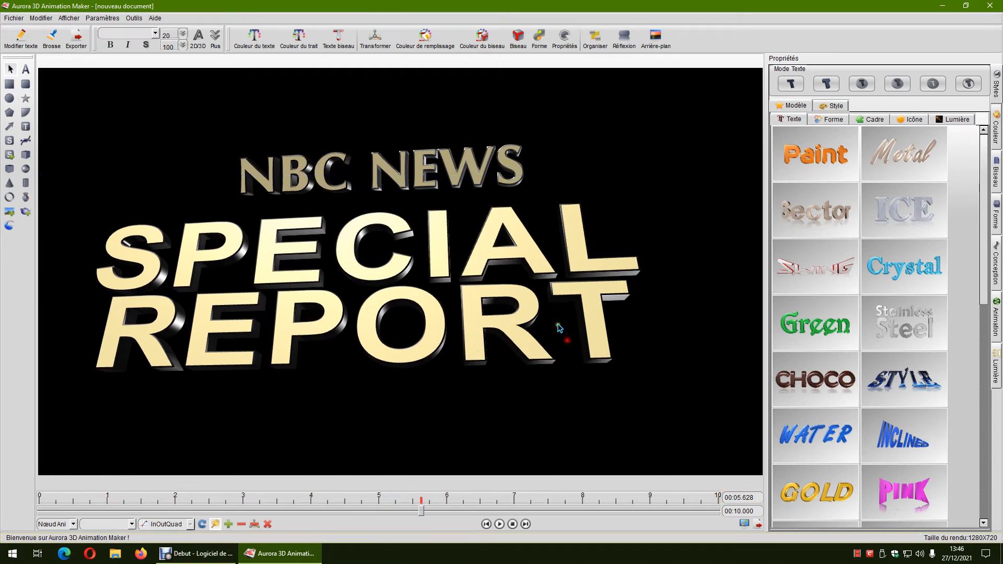
click(479, 256)
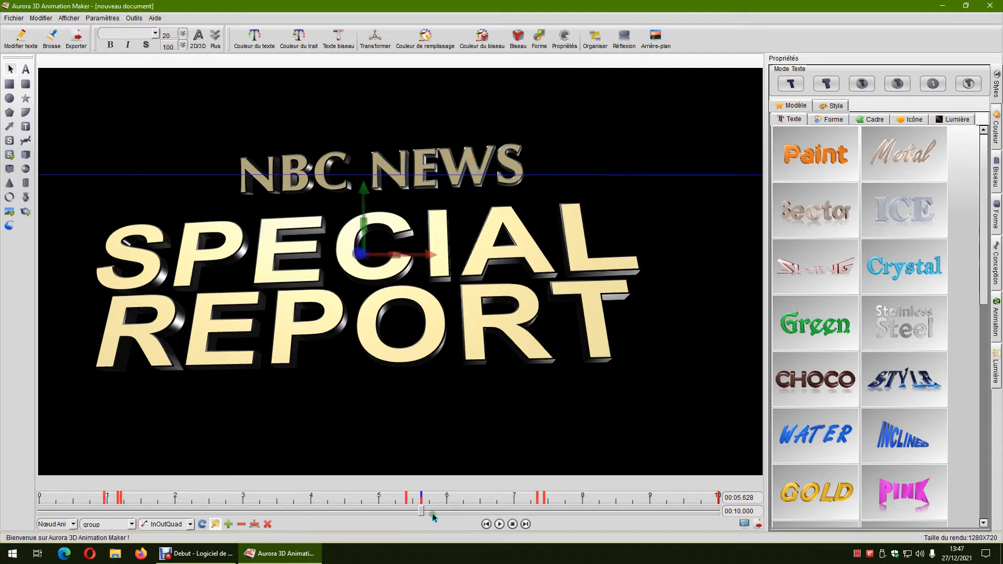
At 1.959 s, shift the NBC News title group to the left and fine-tune its position
drag(422, 513, 174, 517)
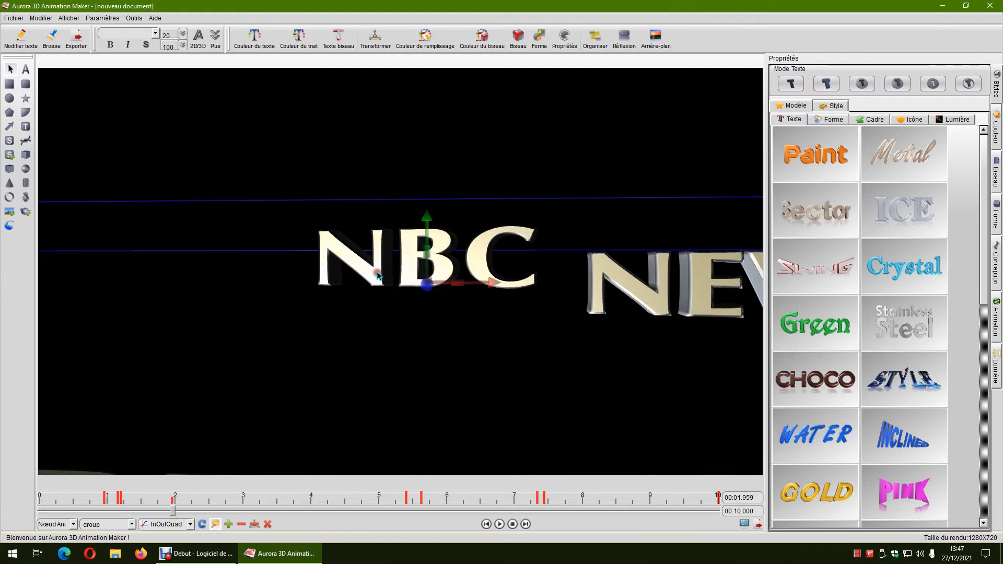
middle_drag(507, 267, 465, 258)
click(433, 321)
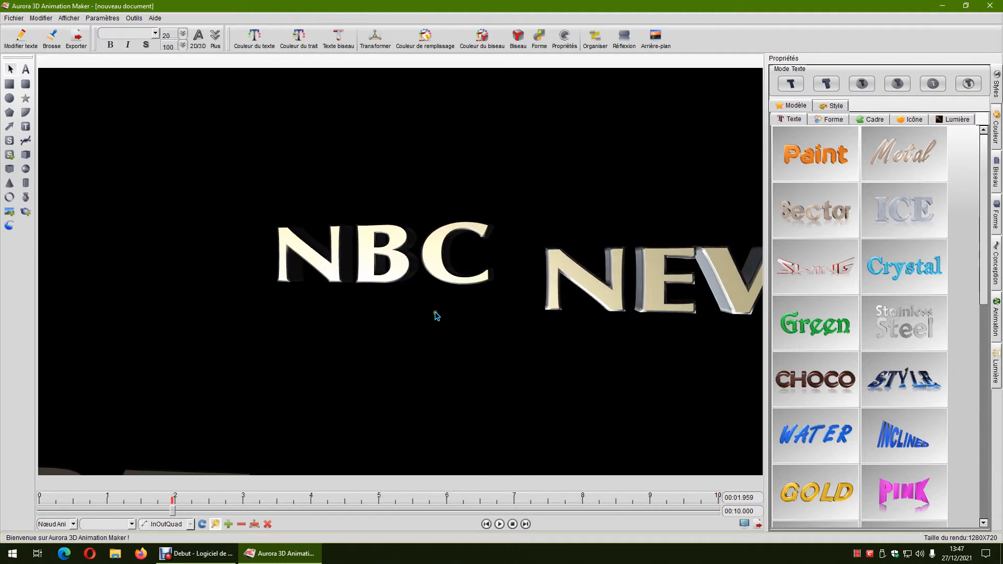
click(443, 268)
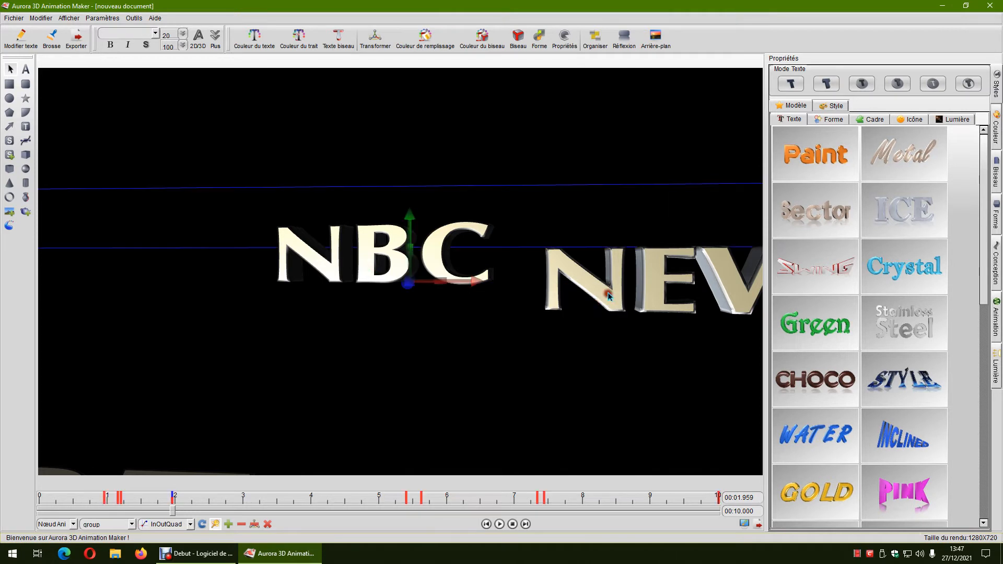
drag(648, 297, 659, 299)
right_drag(657, 301, 658, 304)
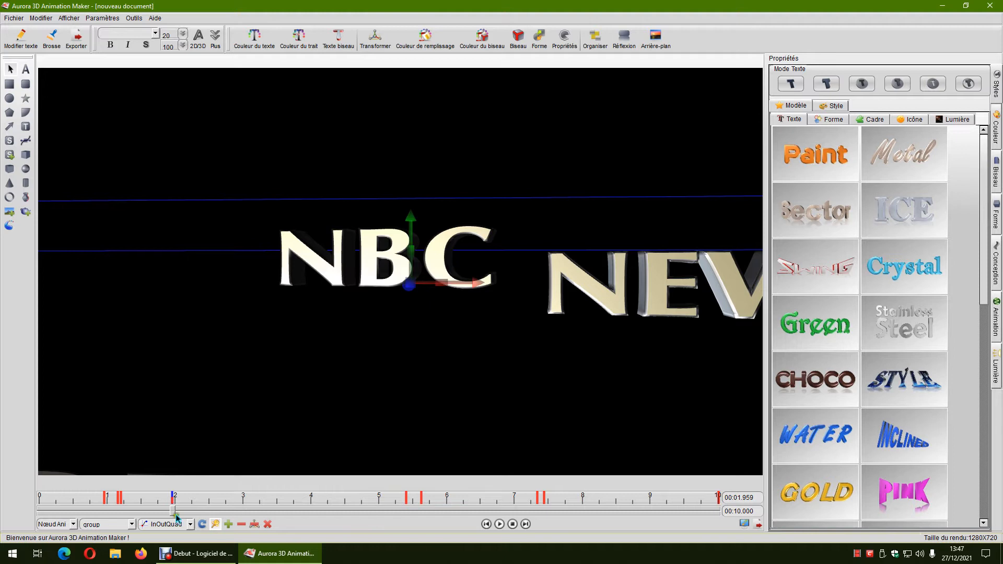
At 1.105 s, move the NBC title group slightly right and down, and tilt it so the letters slope upward to the right
drag(172, 515, 112, 517)
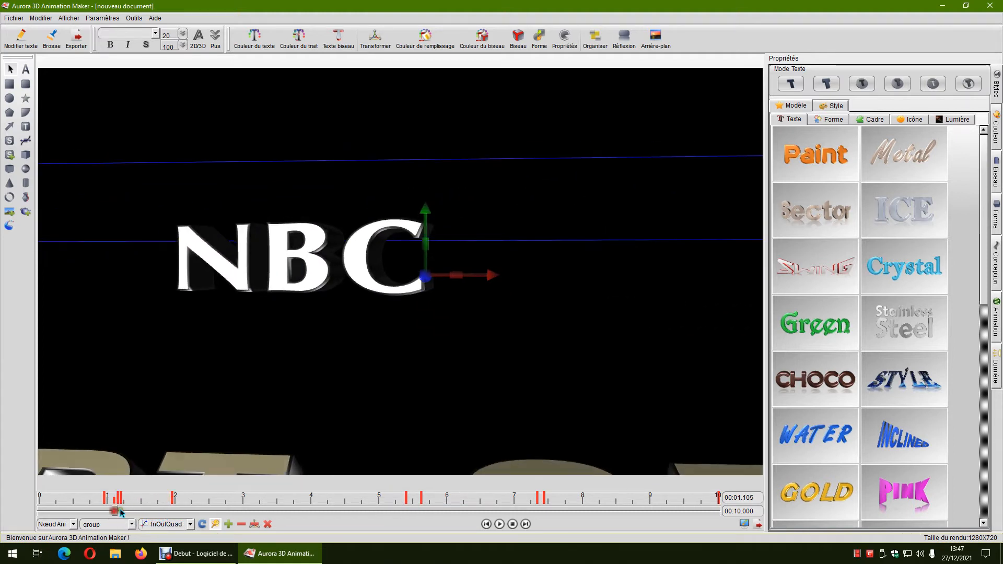
middle_drag(316, 266, 306, 269)
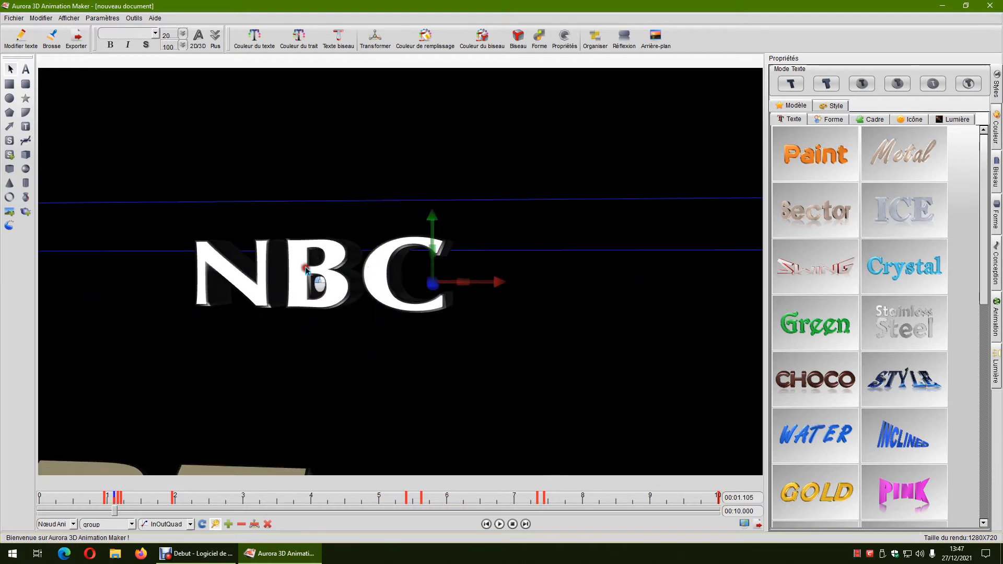
middle_drag(417, 285, 447, 289)
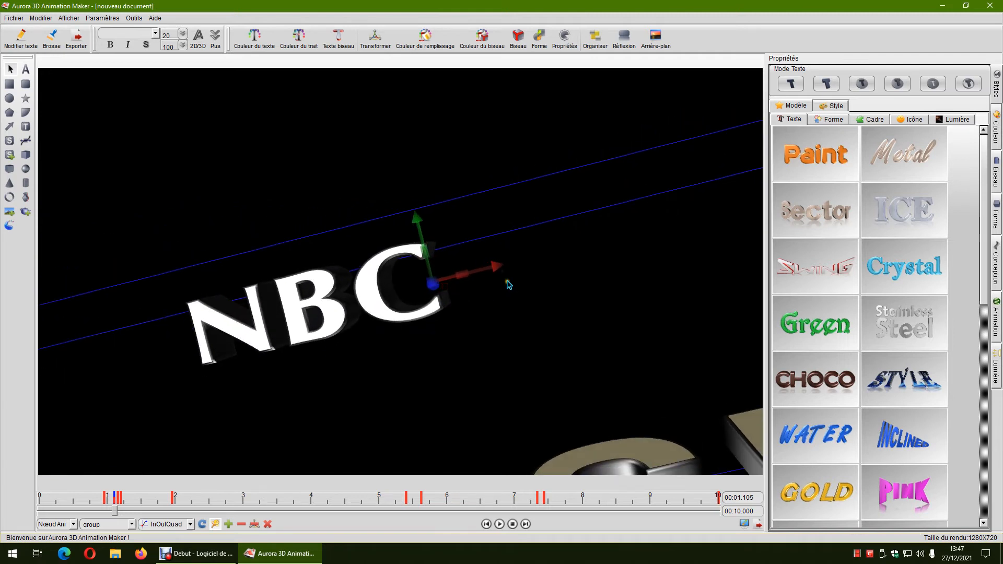
click(472, 373)
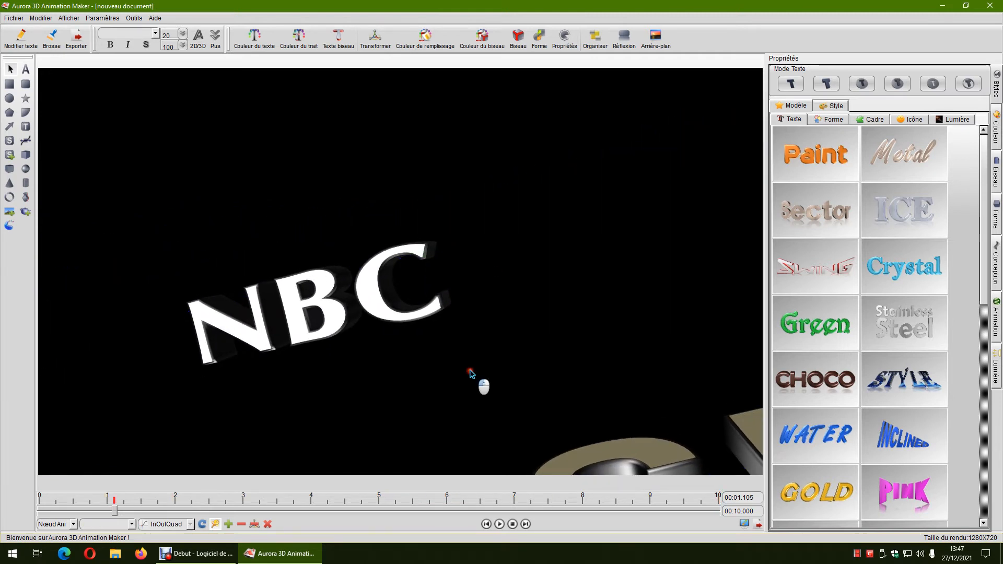
click(367, 297)
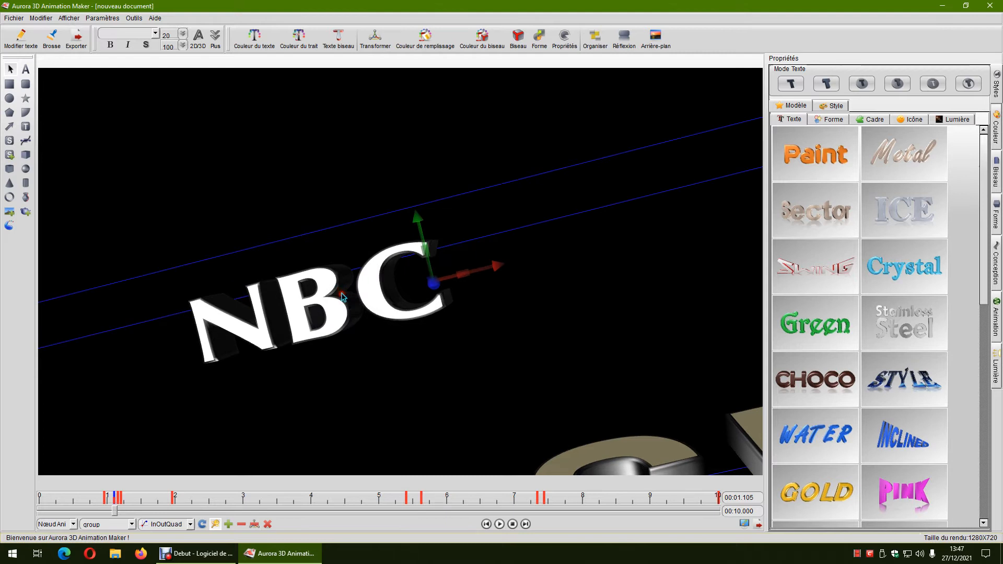
Play the animation from 0.954 s, pausing at 3.908 s and stopping at 5.830 s to check the title's movement
click(486, 524)
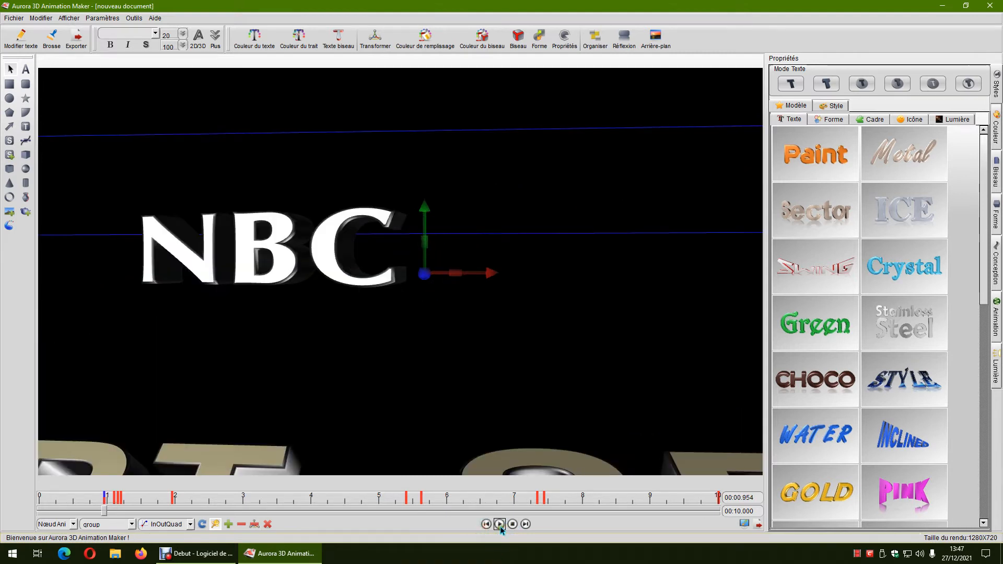
click(499, 524)
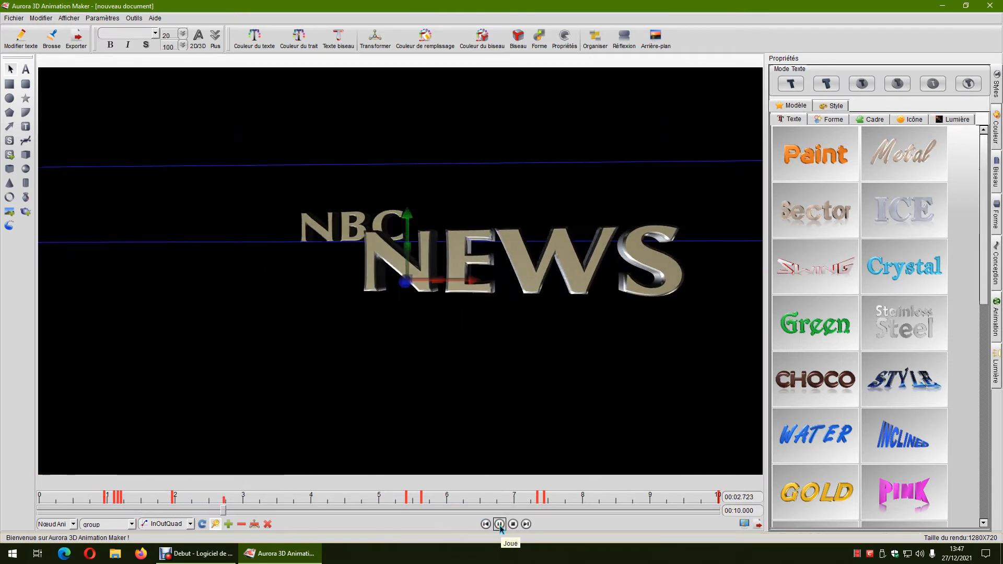
click(500, 524)
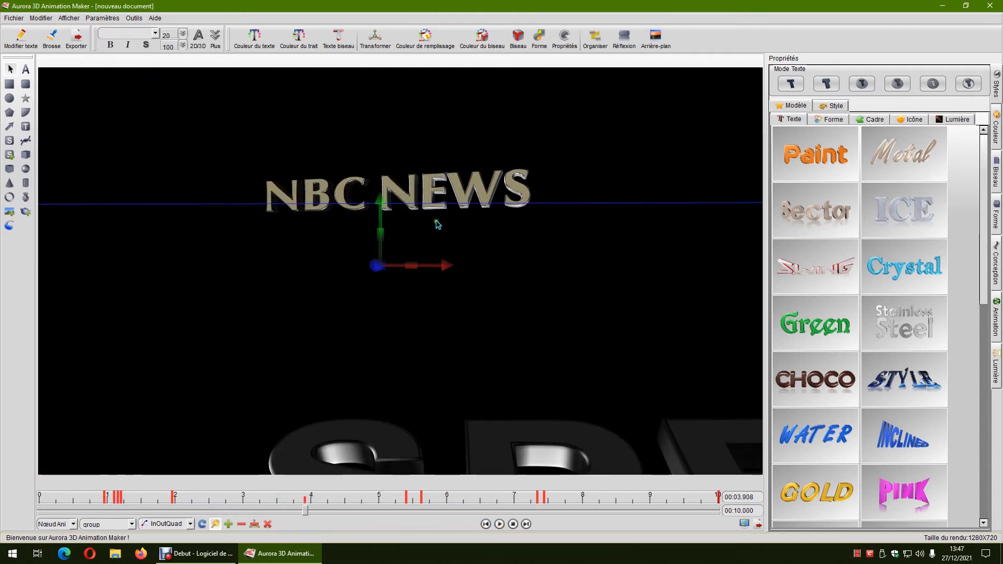
click(333, 195)
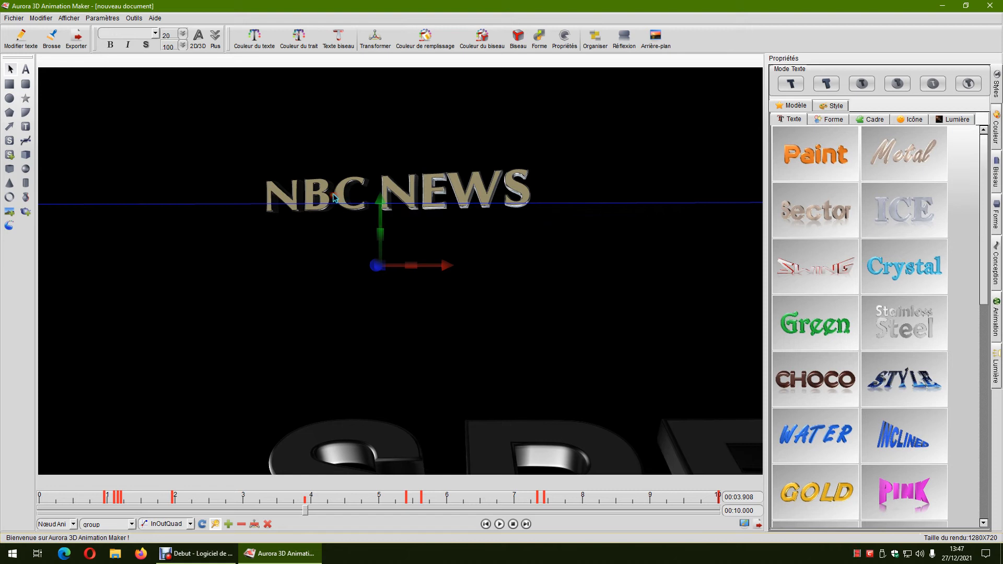
click(500, 524)
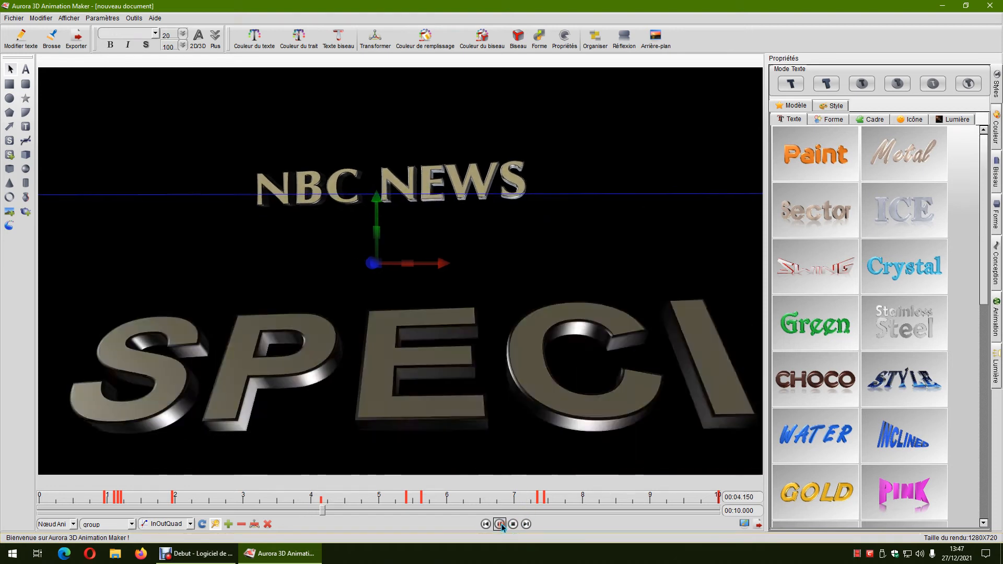
click(499, 524)
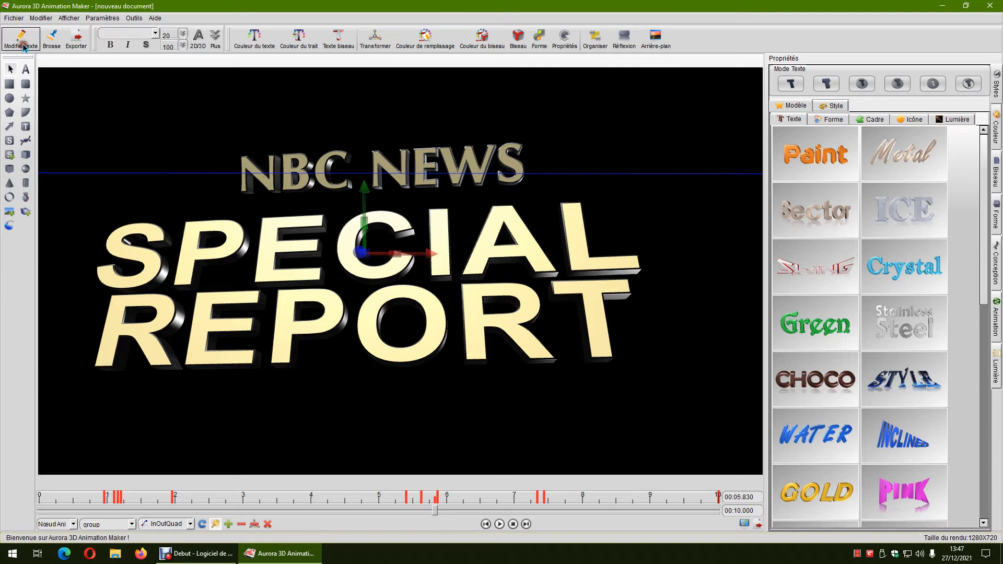
At 5.830 s, rotate the NBC News Special Report title group in several directions to give it a new tilt
drag(338, 287, 389, 223)
drag(455, 268, 297, 326)
click(518, 300)
drag(251, 275, 515, 268)
drag(345, 256, 427, 254)
drag(364, 222, 402, 264)
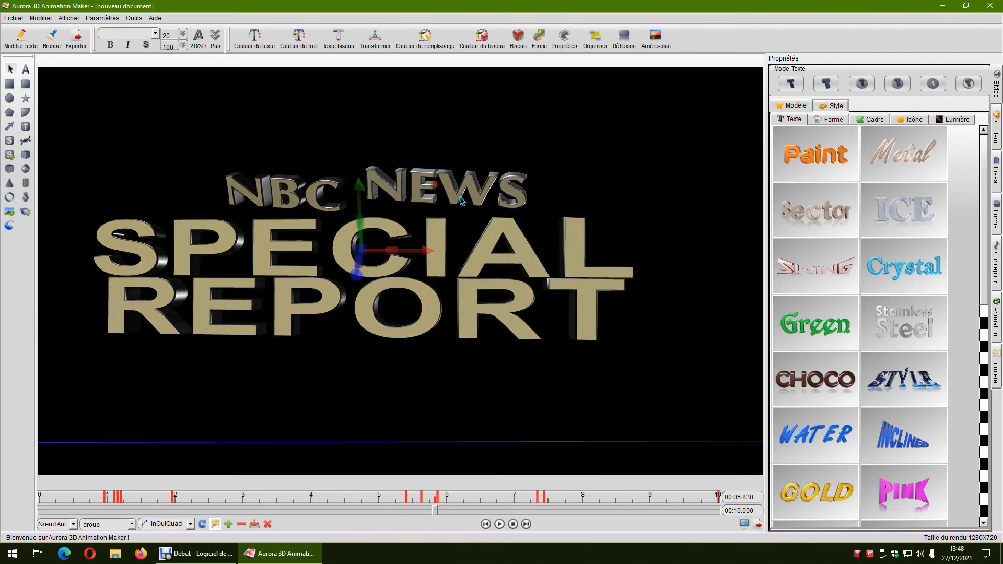
middle_drag(284, 318, 284, 317)
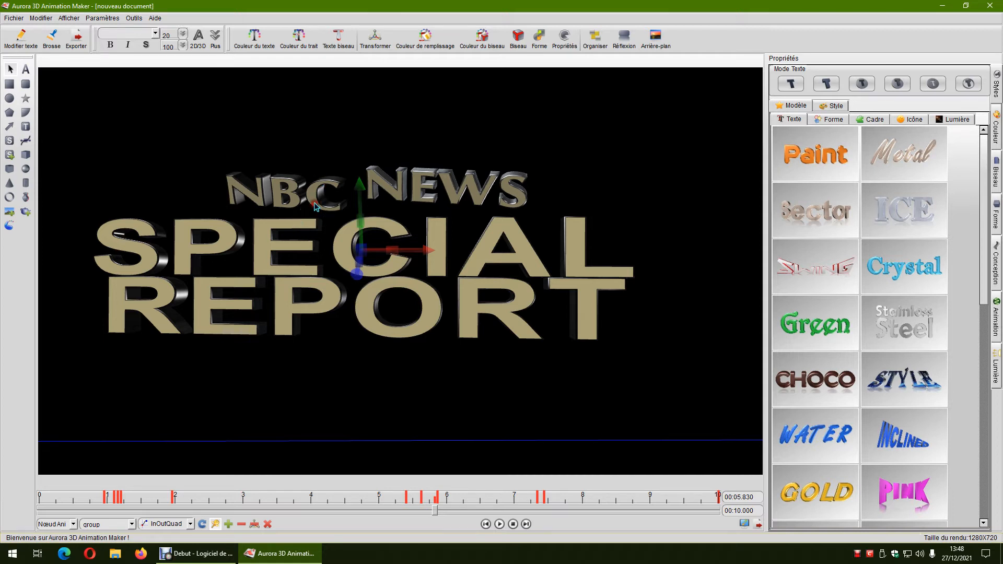
At 5.830 s, shift the NBC News Special Report title group to the right and lower it slightly
click(444, 192)
drag(512, 262, 523, 270)
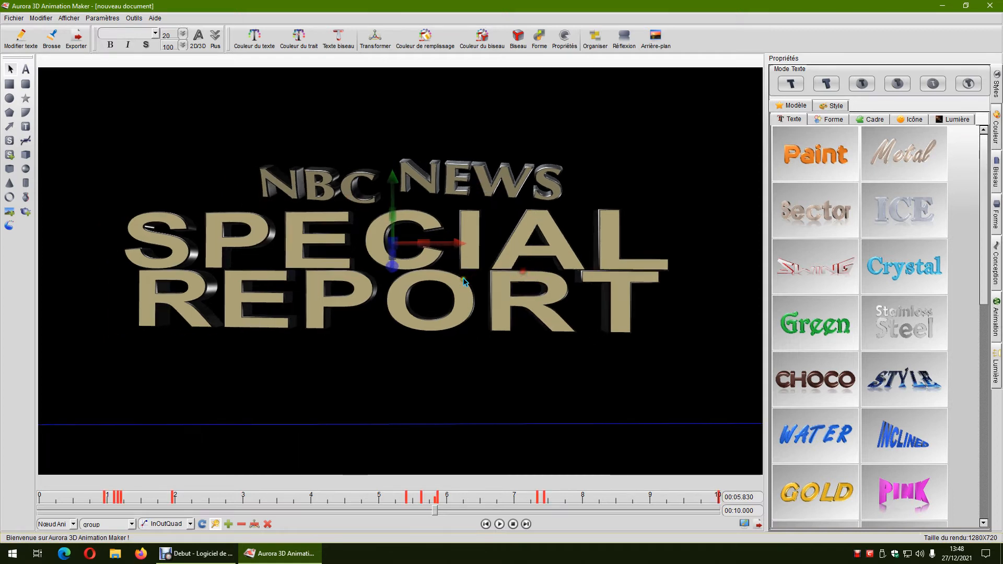
drag(305, 184, 343, 204)
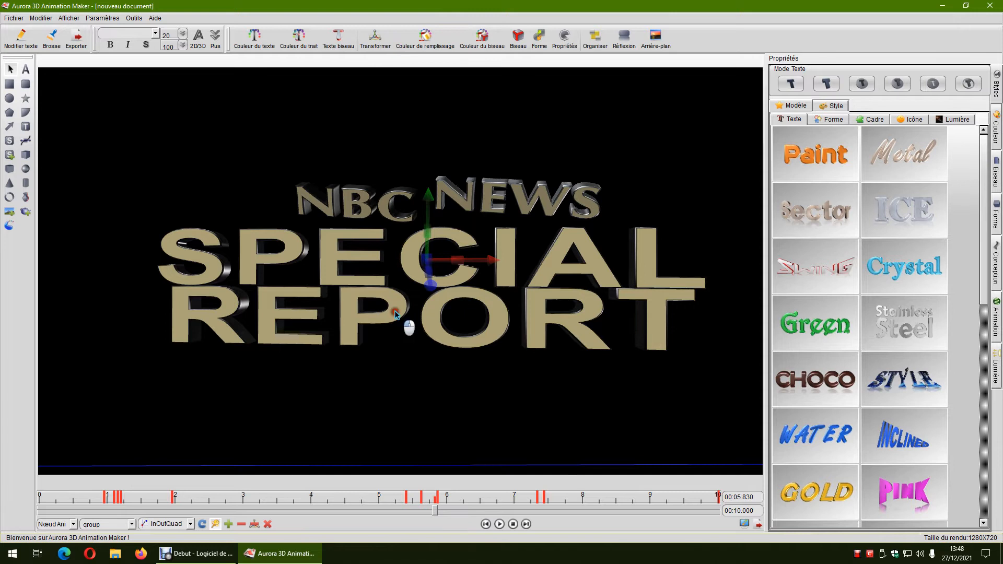
drag(395, 313, 383, 323)
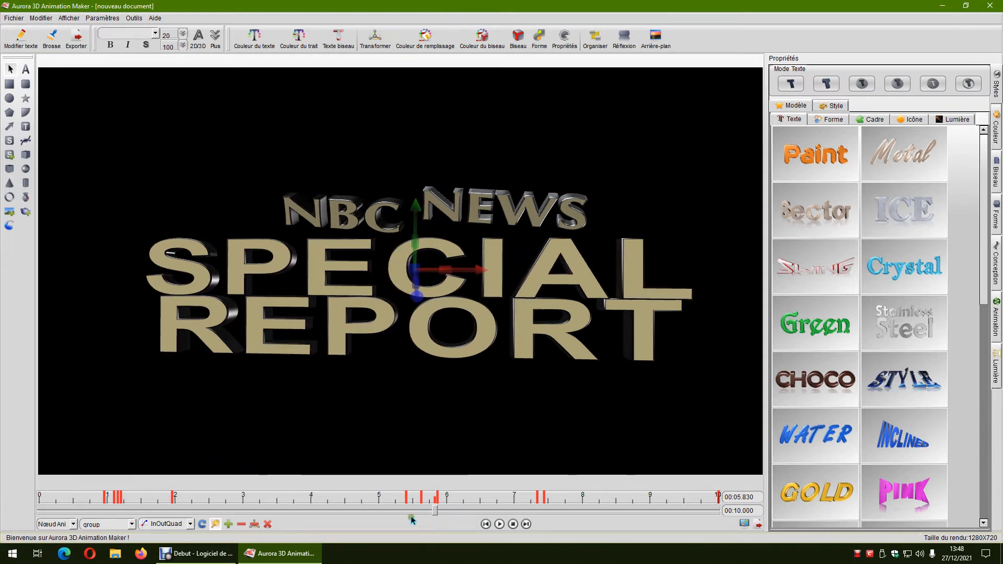
At 3.266 s, reposition the NBC News title group further left and lower, and play the animation from the start
drag(436, 511, 261, 510)
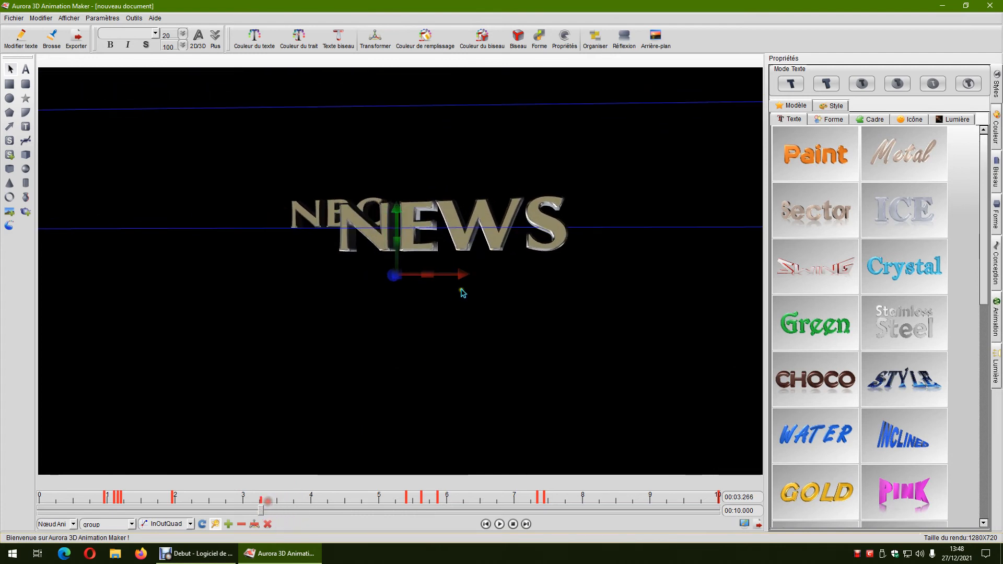
drag(487, 255, 504, 224)
click(461, 210)
right_click(387, 221)
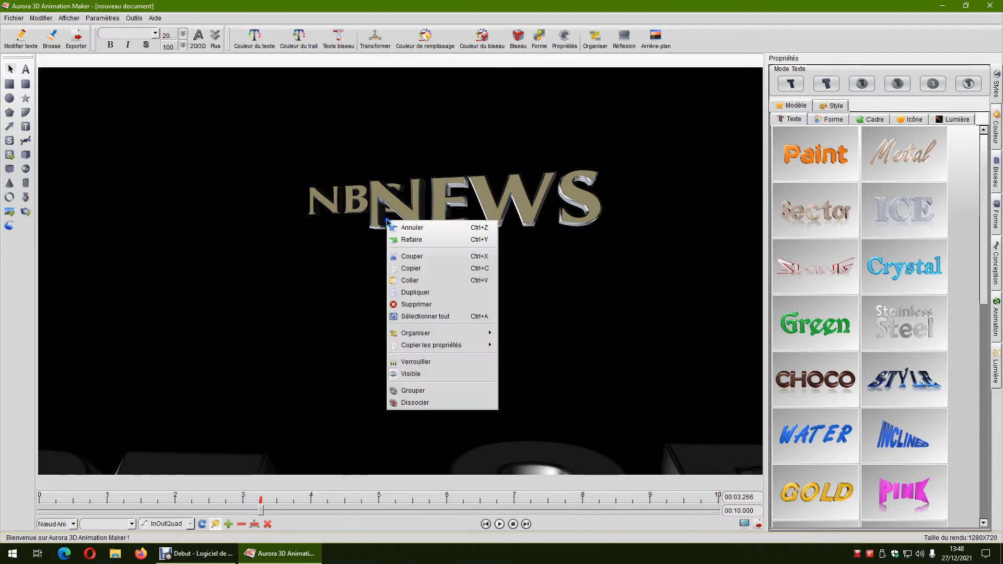
click(309, 280)
drag(337, 197, 295, 236)
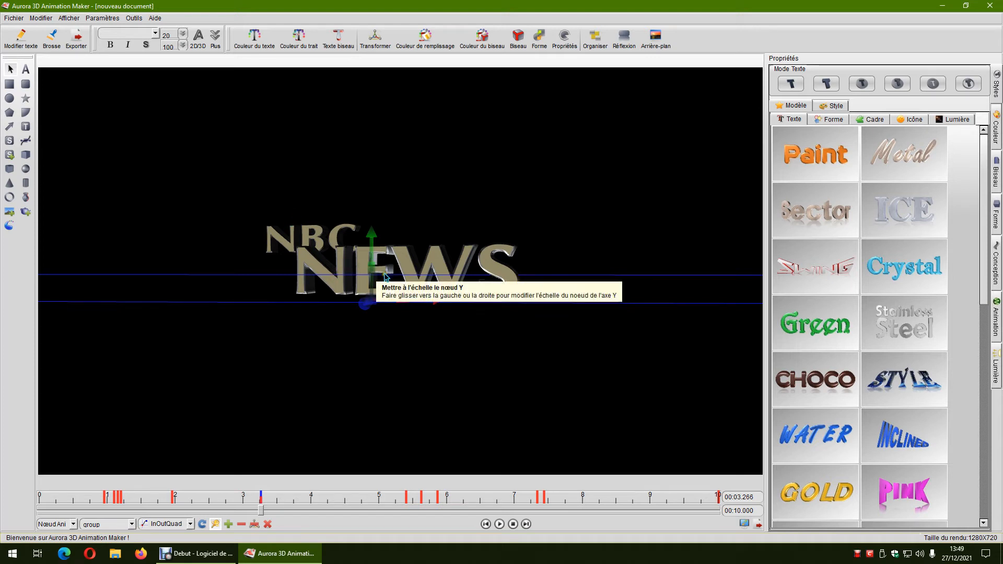
mouse_move(450, 297)
mouse_down()
mouse_move(307, 322)
mouse_move(323, 338)
mouse_move(512, 351)
mouse_move(578, 334)
mouse_move(452, 302)
mouse_up()
drag(264, 517, 41, 519)
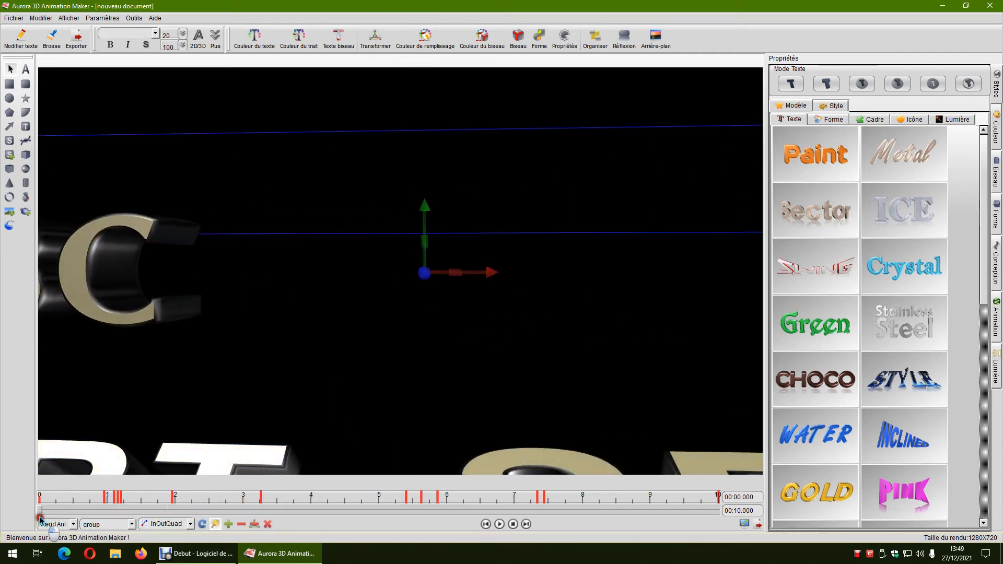
click(496, 524)
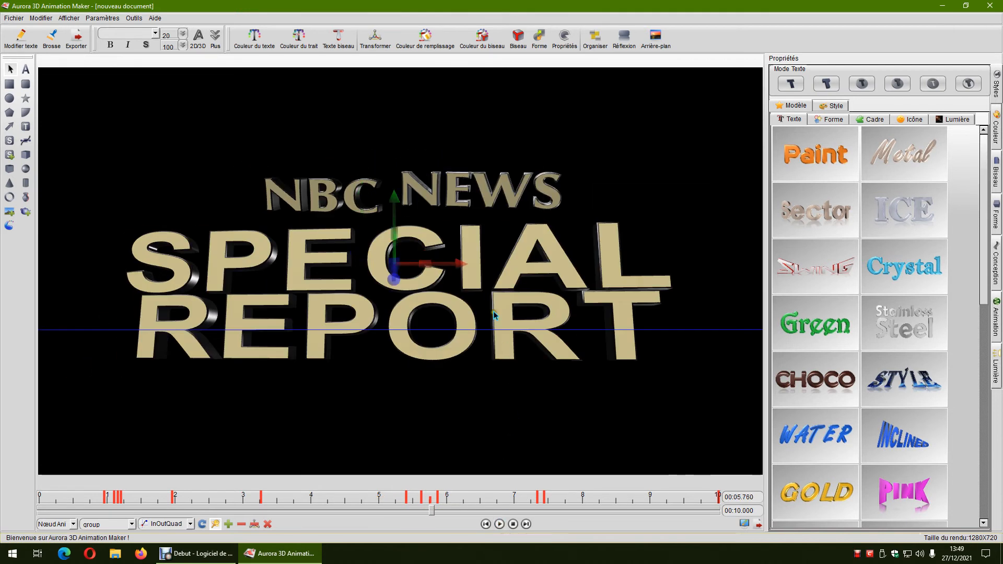
Nudge the title group upward at 5.760 s, and slightly right and up at 4.271 s
click(478, 196)
click(478, 196)
drag(389, 321, 502, 323)
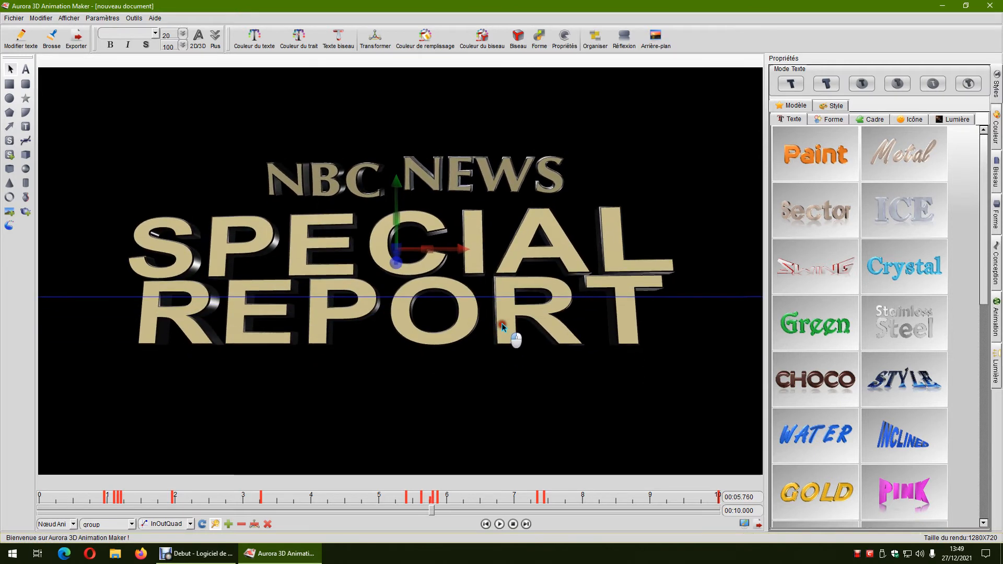
drag(433, 510, 329, 505)
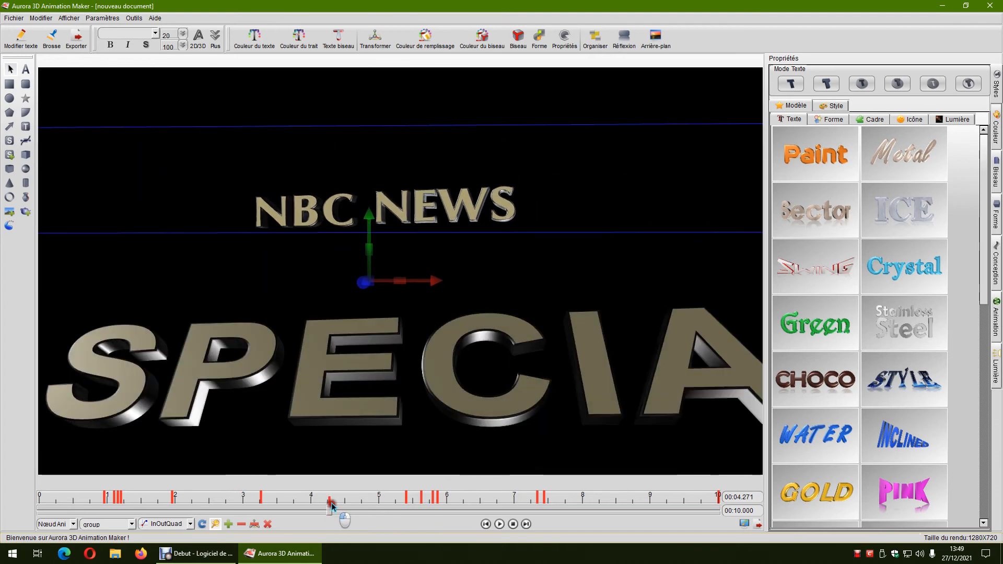
mouse_move(479, 360)
mouse_down()
mouse_move(521, 371)
mouse_move(496, 353)
mouse_up()
At 0 s, bring the whole NBC text into the frame and fine-tune the title group's position and tilt
drag(329, 515, 23, 513)
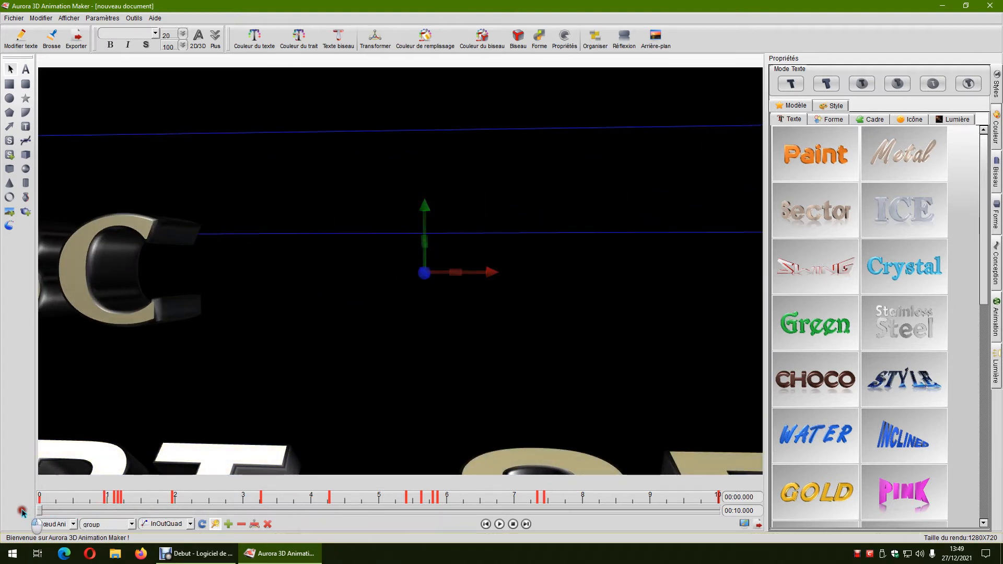
drag(163, 461, 656, 415)
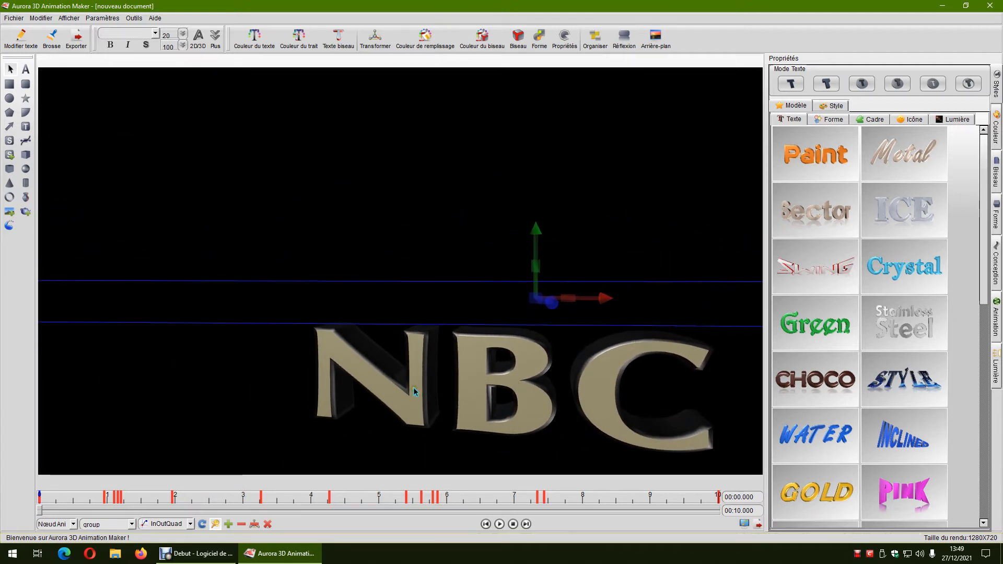
drag(414, 392, 437, 346)
drag(557, 312, 535, 363)
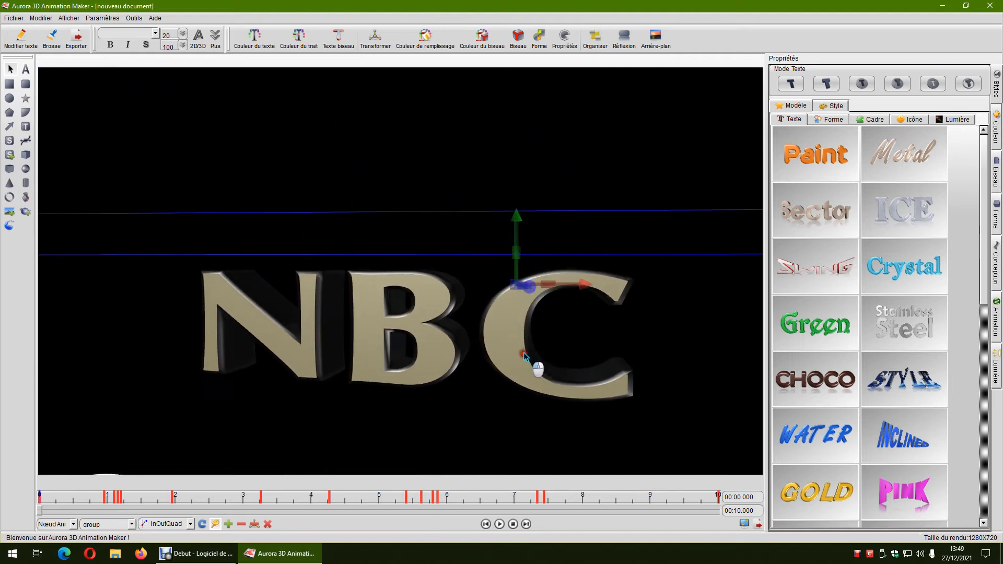
drag(584, 287, 579, 285)
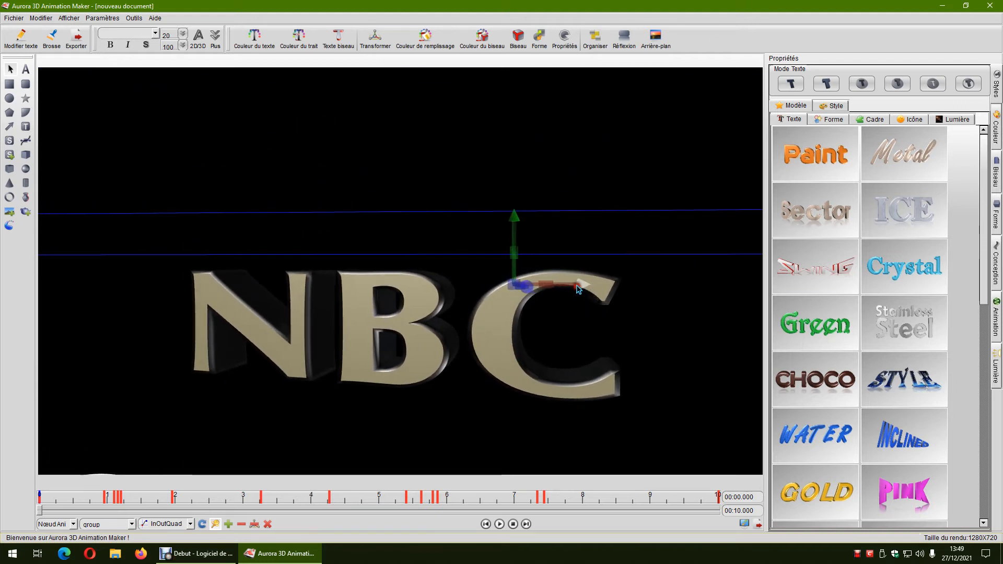
mouse_move(516, 257)
mouse_down()
mouse_move(515, 221)
mouse_move(514, 264)
mouse_up()
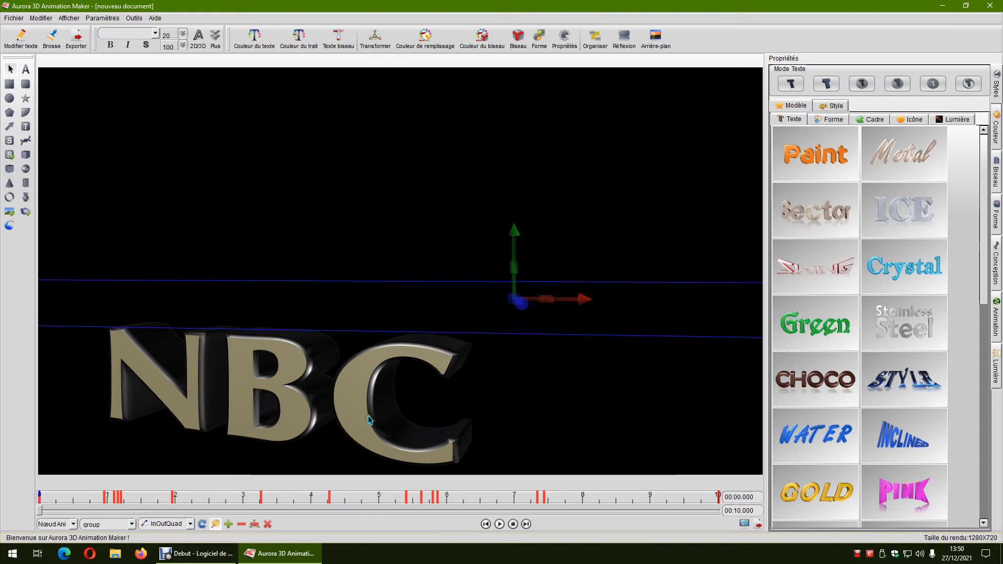
Close Aurora 3D Animation Maker without saving the document, and relaunch it with the Rage and Revolution animation template
click(990, 6)
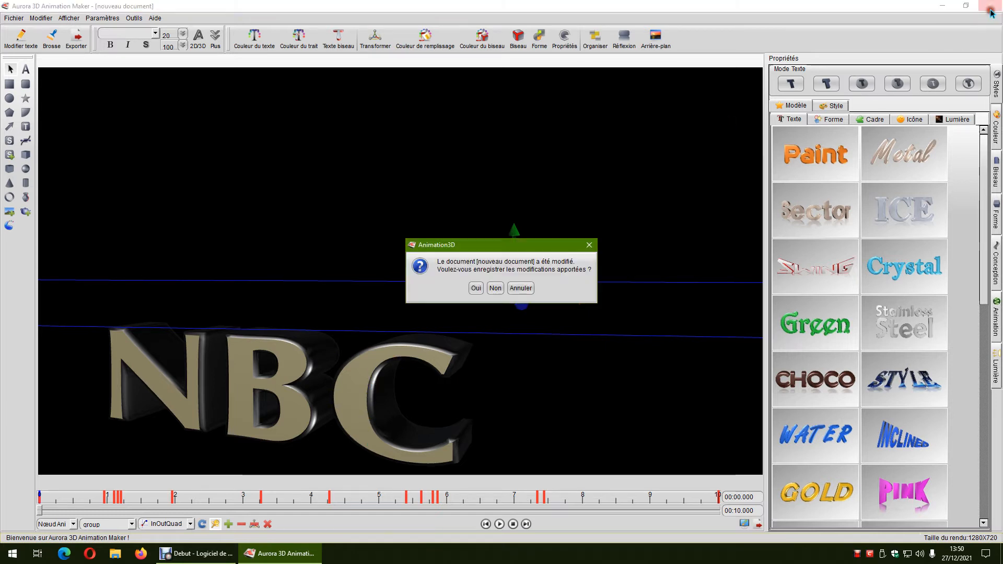
click(496, 289)
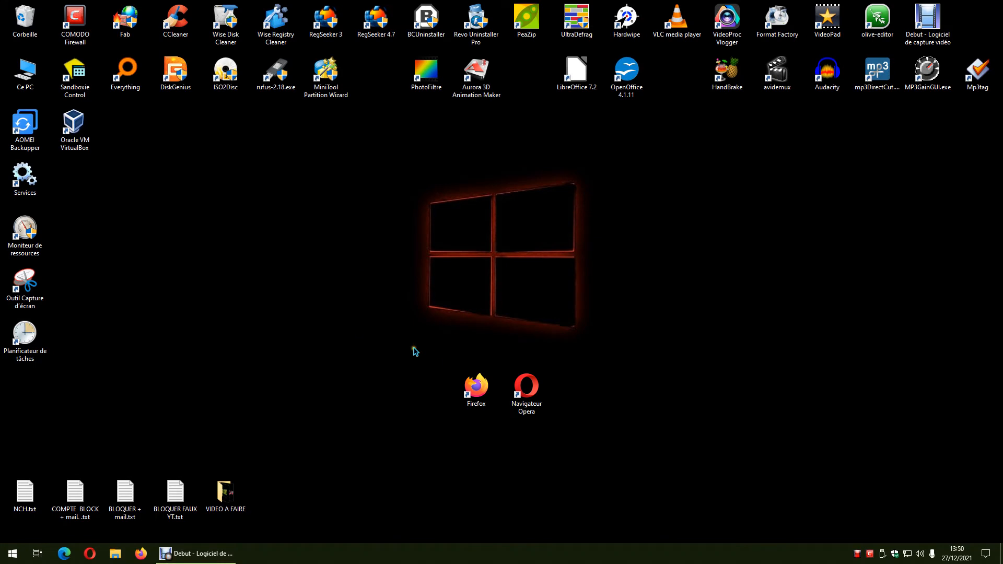
double_click(476, 78)
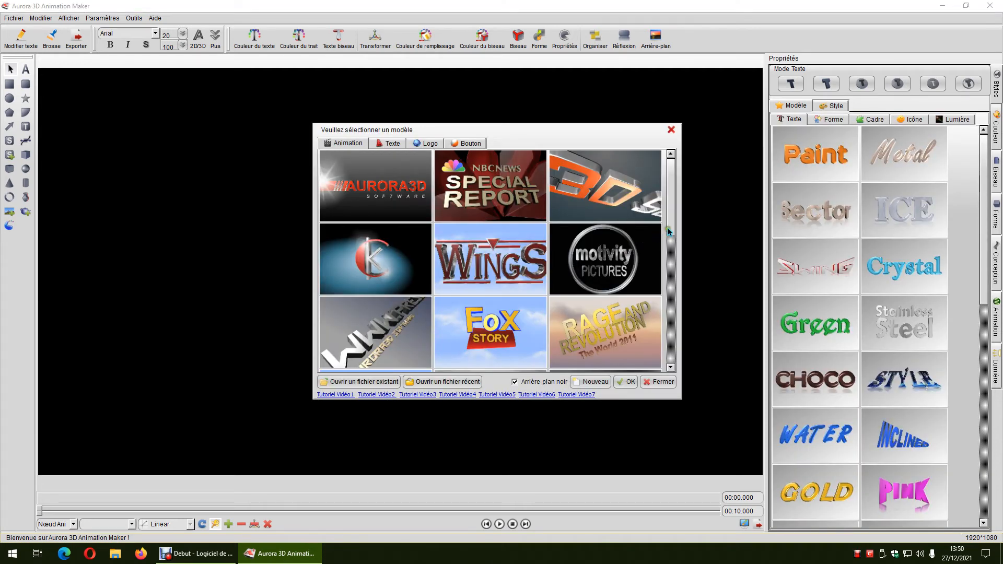
drag(669, 230, 669, 271)
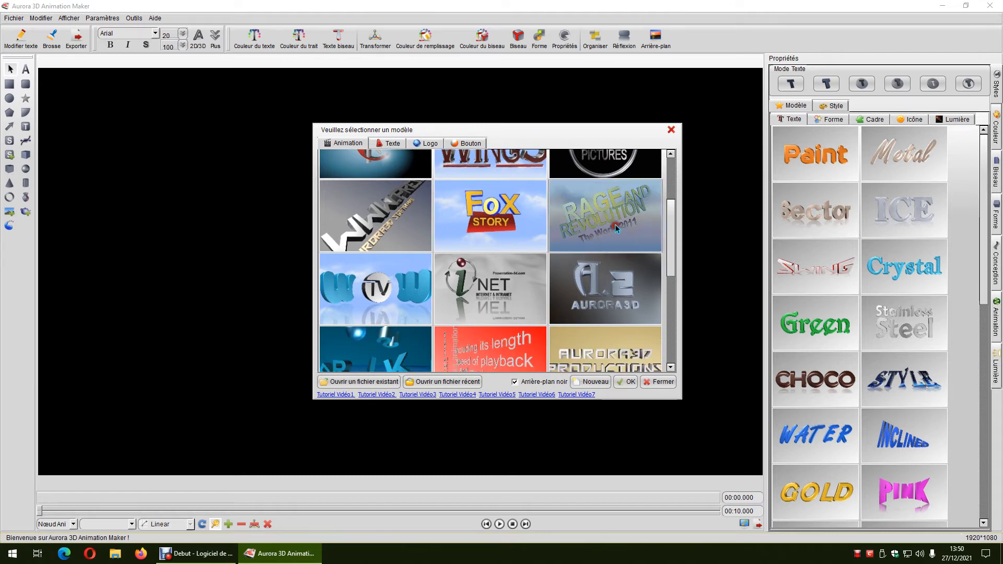
click(625, 382)
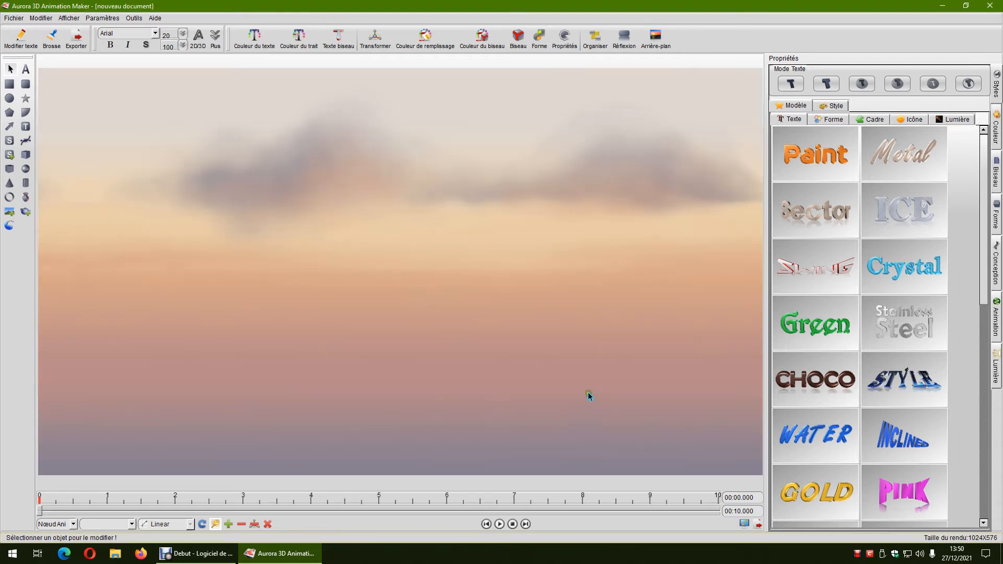
Play the Rage and Revolution animation, pause it, and go back to about 3.8 s to examine the titles
click(499, 524)
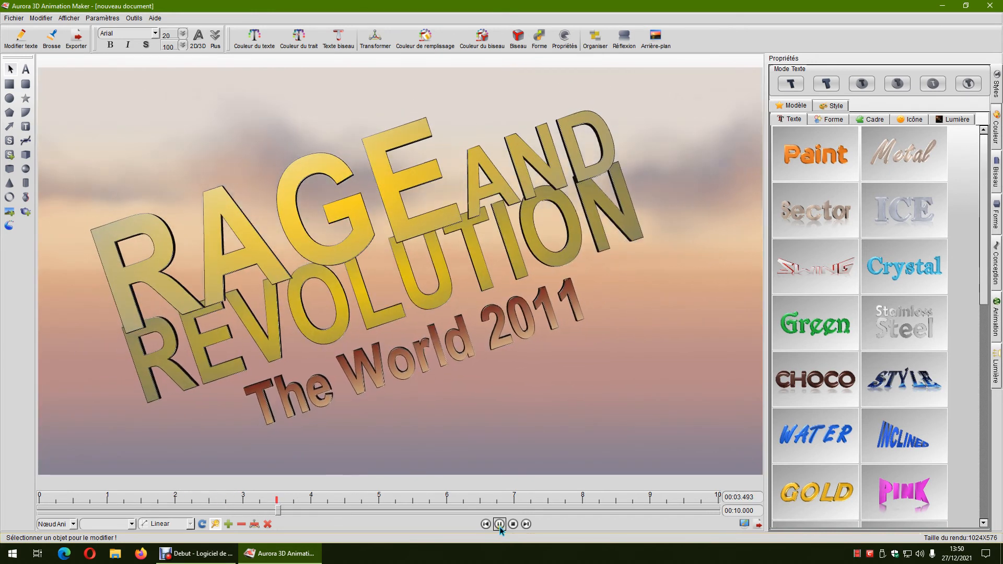
click(500, 524)
mouse_move(319, 511)
mouse_down()
mouse_move(570, 508)
mouse_move(185, 512)
mouse_move(301, 505)
mouse_up()
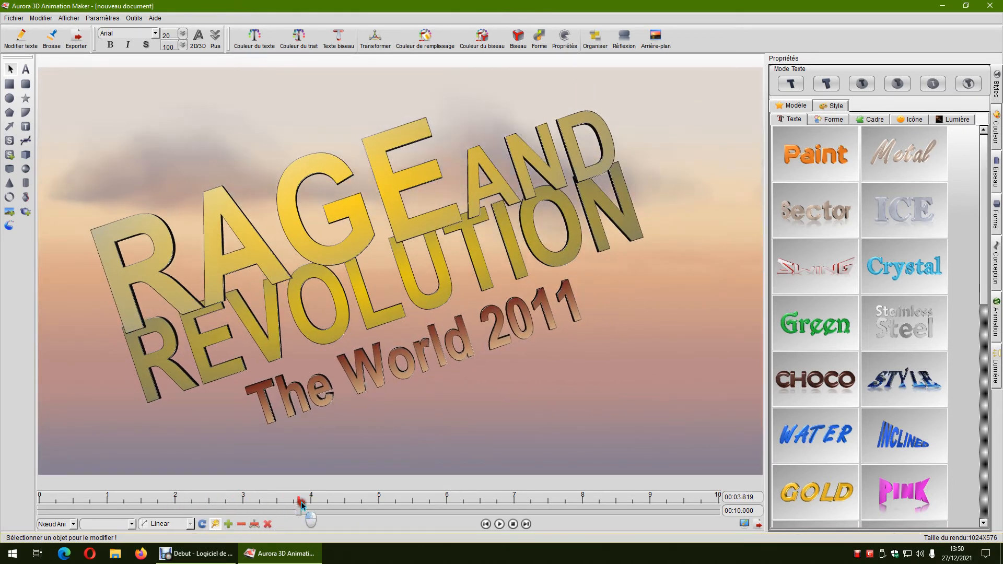
At 4.020 s, move the Rage And text slightly left and up, away from the Revolution line
click(349, 230)
drag(355, 221, 331, 213)
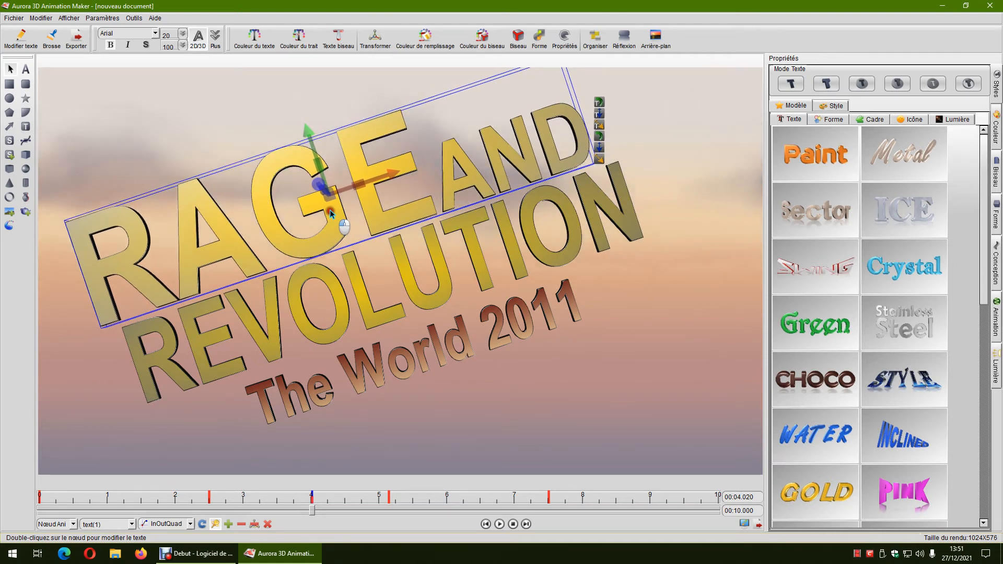
drag(330, 211, 320, 211)
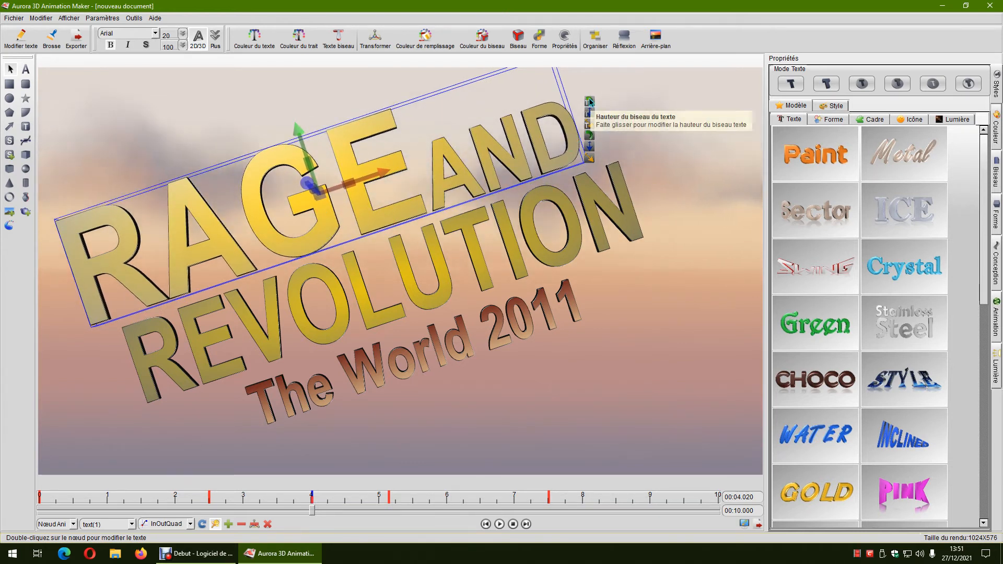
click(469, 156)
drag(380, 185, 383, 181)
click(426, 181)
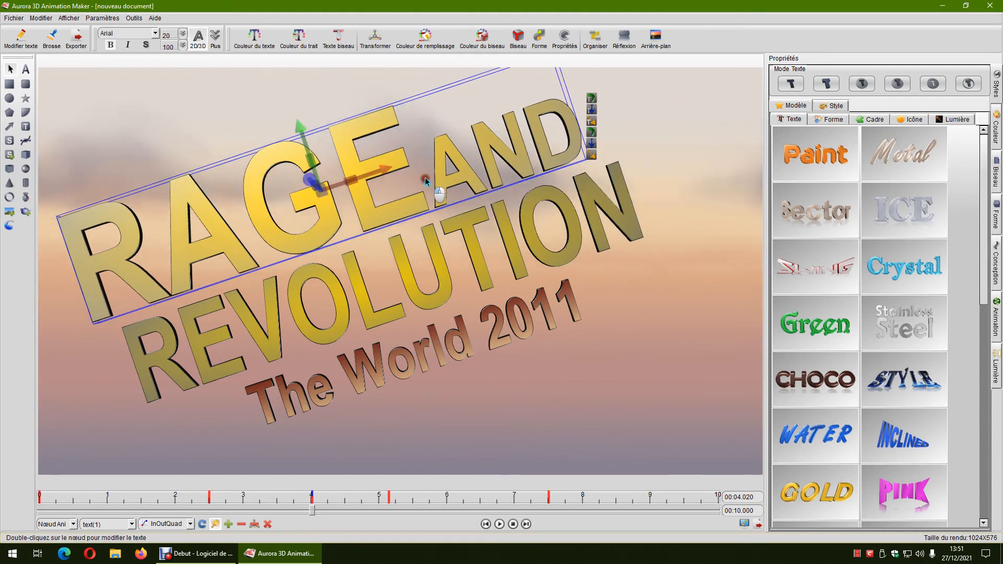
Select the Revolution, Rage And and The World 2011 texts in turn to examine each one's keyframes
click(570, 236)
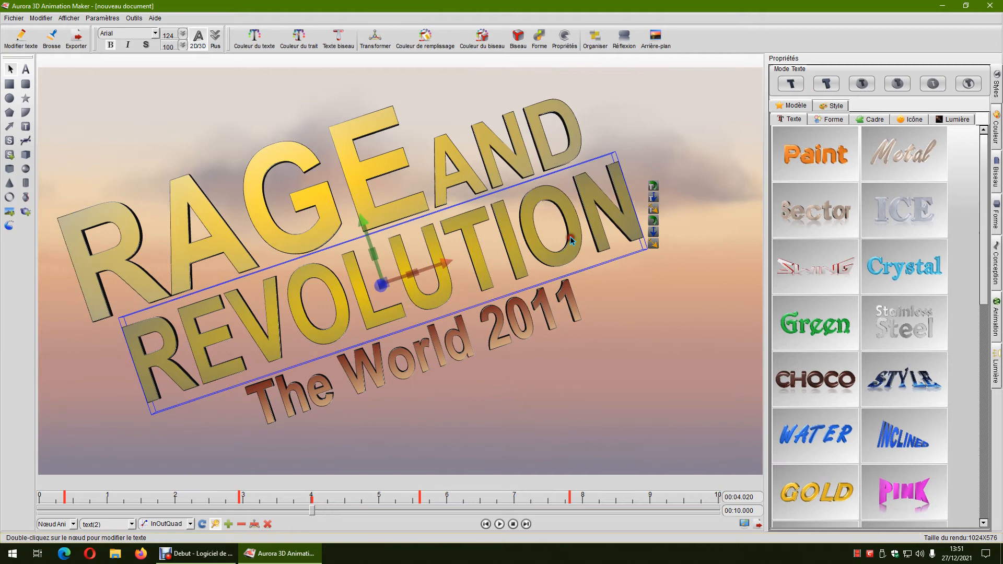
click(479, 170)
click(479, 170)
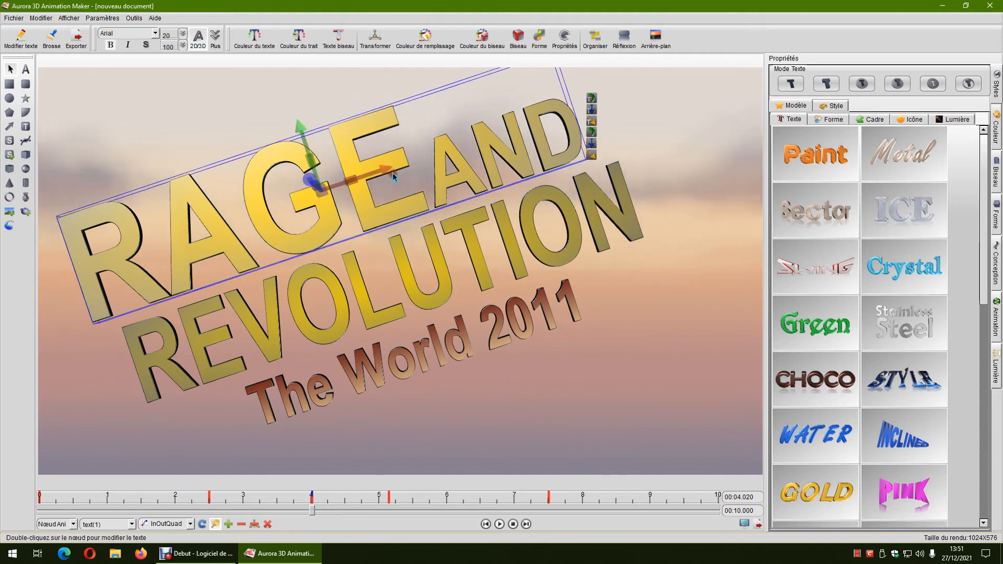
click(431, 348)
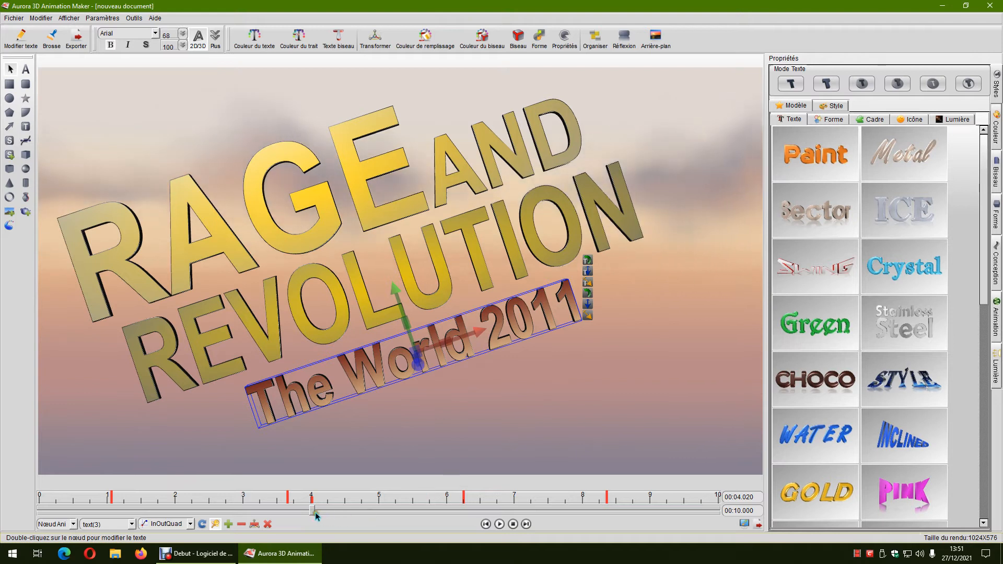
At 4.371 s on the timeline, recolour the Rage And text bright green with the outline update option enabled
drag(313, 511, 336, 511)
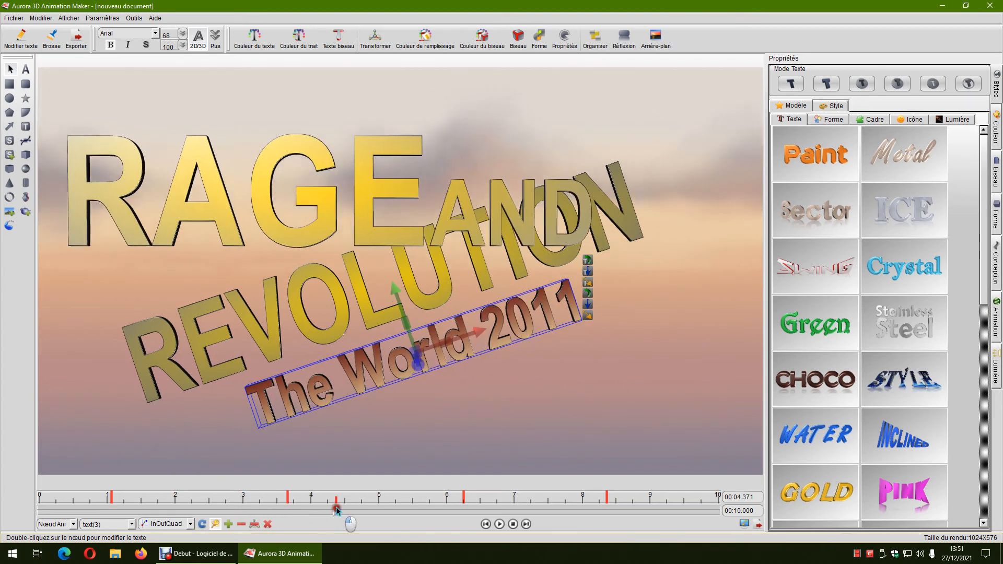
click(368, 224)
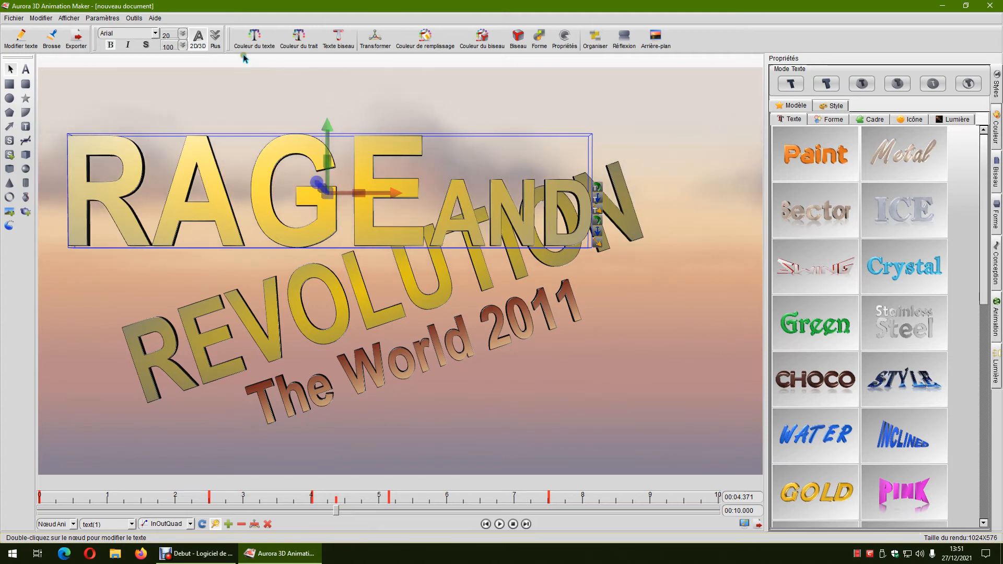
click(255, 39)
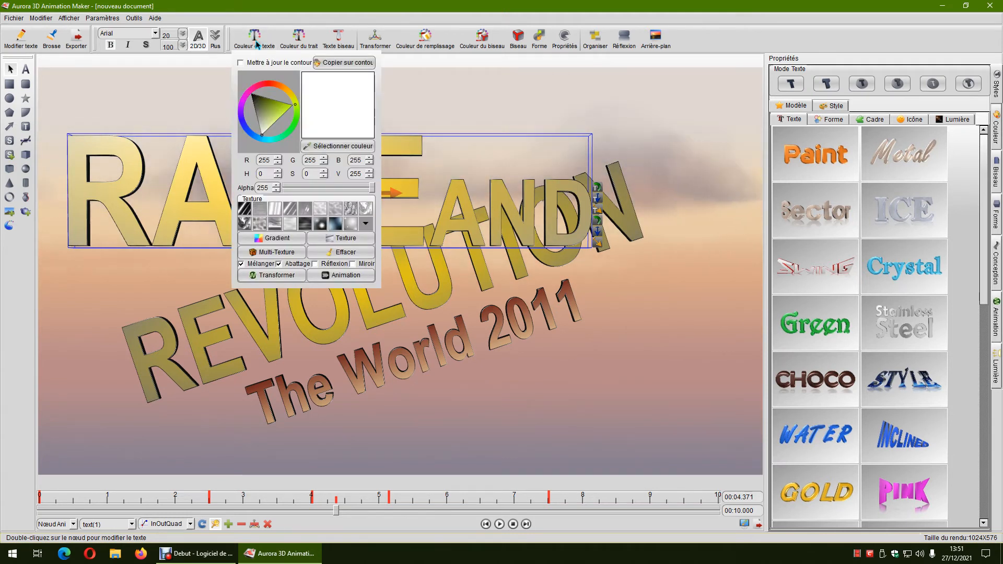
click(288, 62)
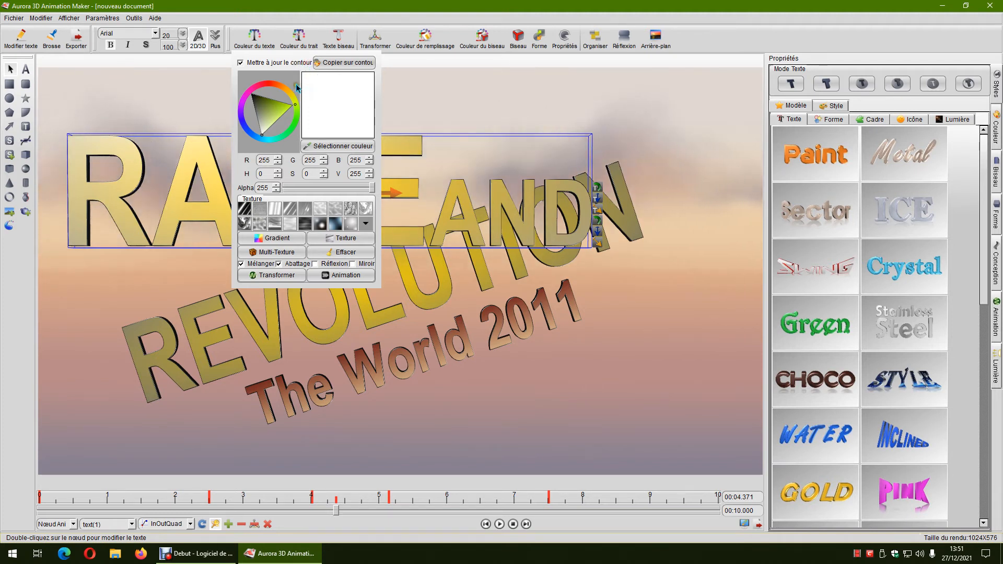
click(293, 130)
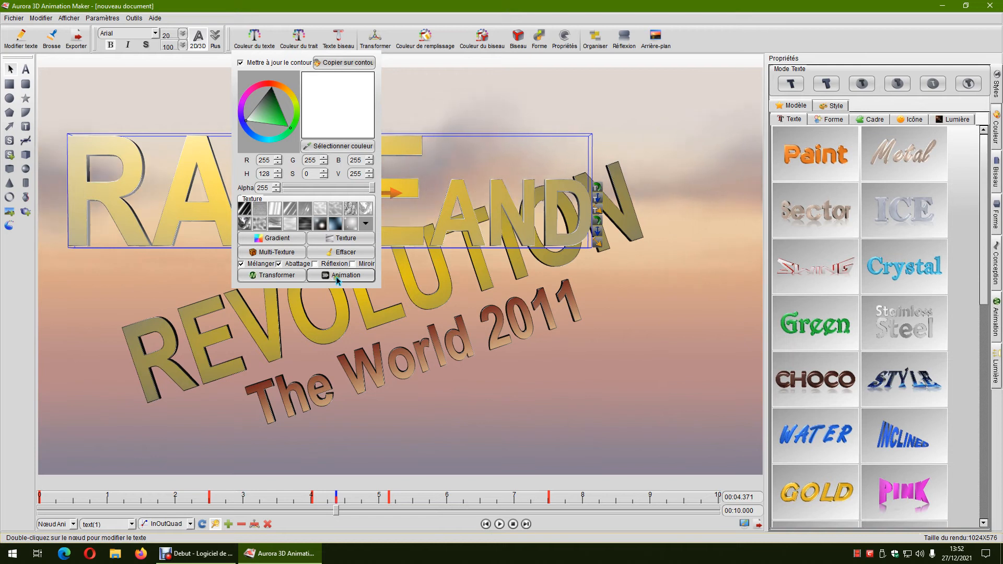
click(291, 127)
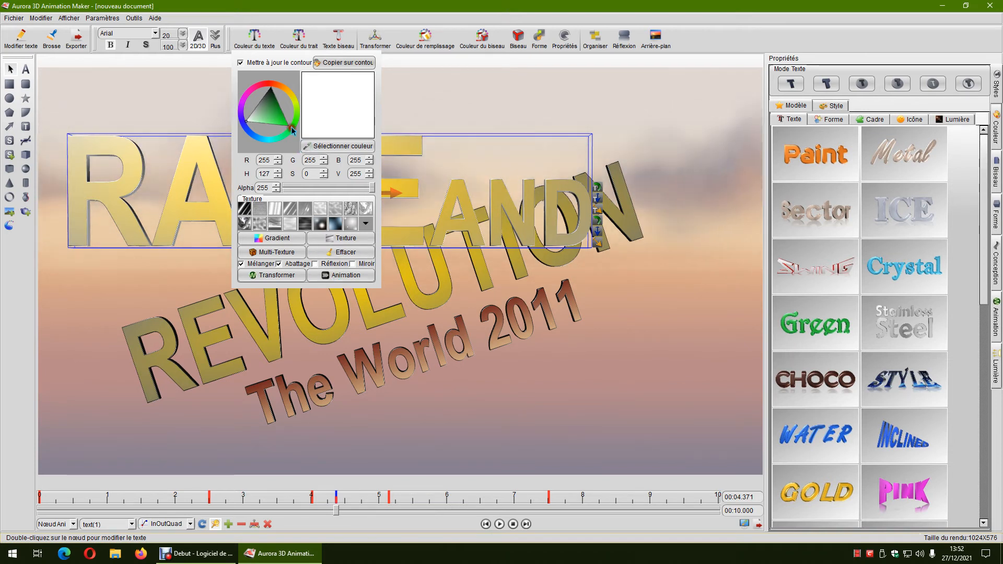
click(327, 147)
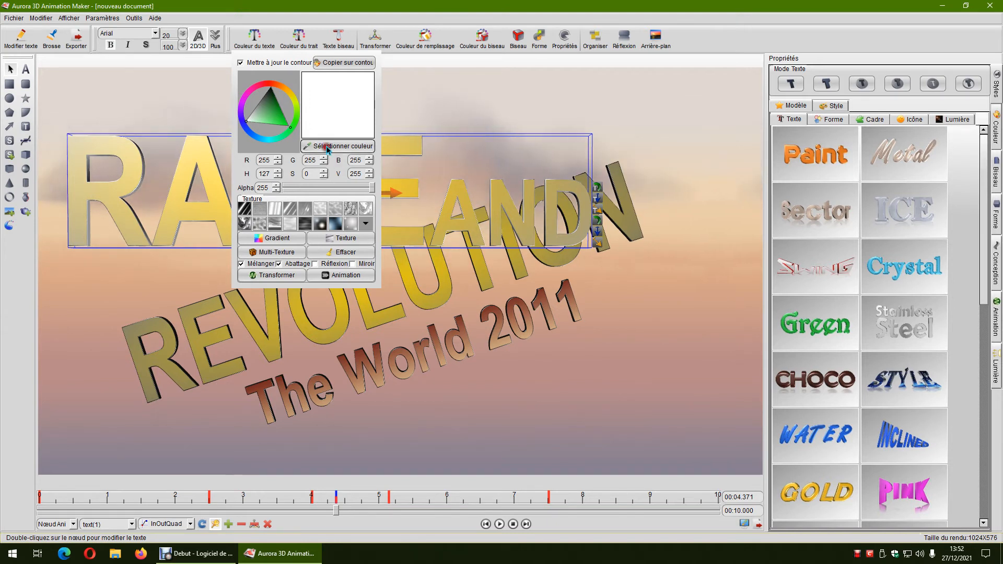
click(292, 129)
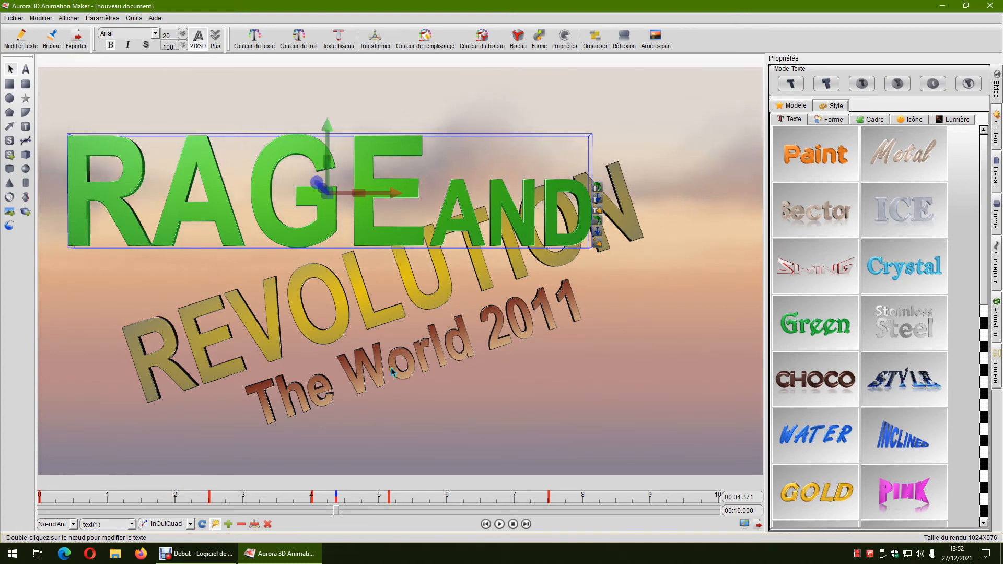
Select the Revolution, The World 2011 and Rage And texts to compare their keyframes, and check Rage And at about 4.4 s
click(379, 282)
click(416, 369)
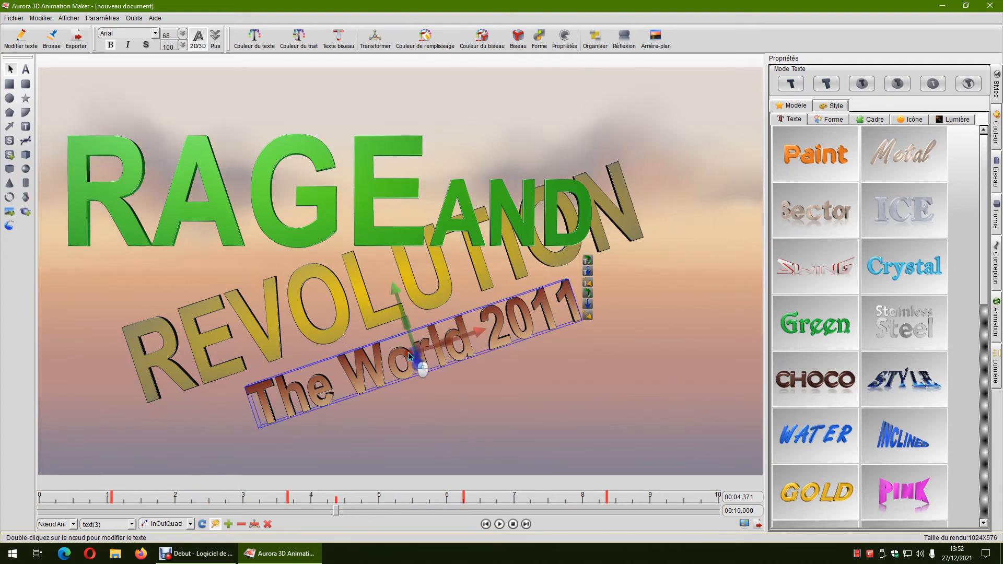
click(349, 206)
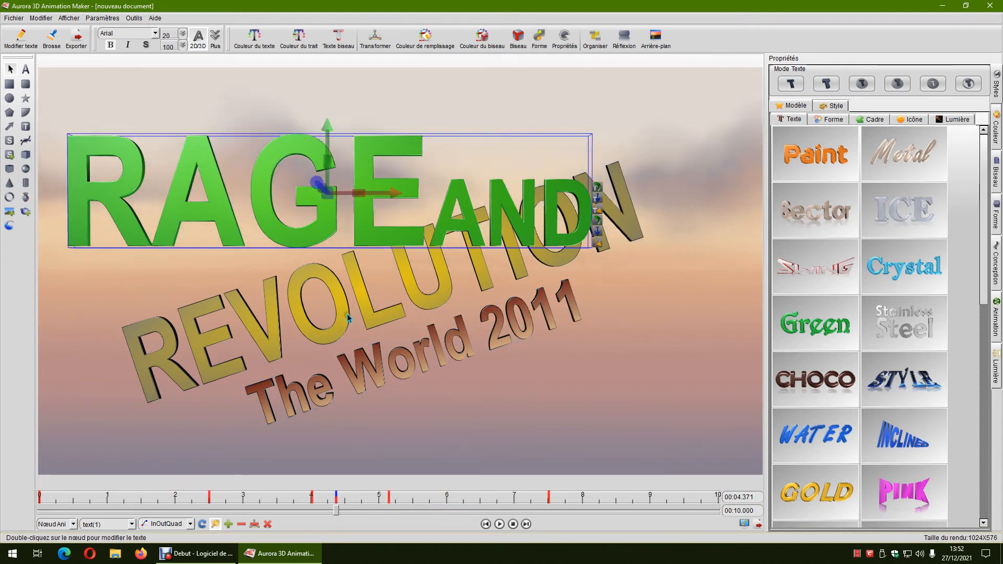
mouse_move(330, 513)
mouse_down()
mouse_move(261, 514)
mouse_move(470, 513)
mouse_move(285, 516)
mouse_move(371, 512)
mouse_move(322, 514)
mouse_move(338, 512)
mouse_up()
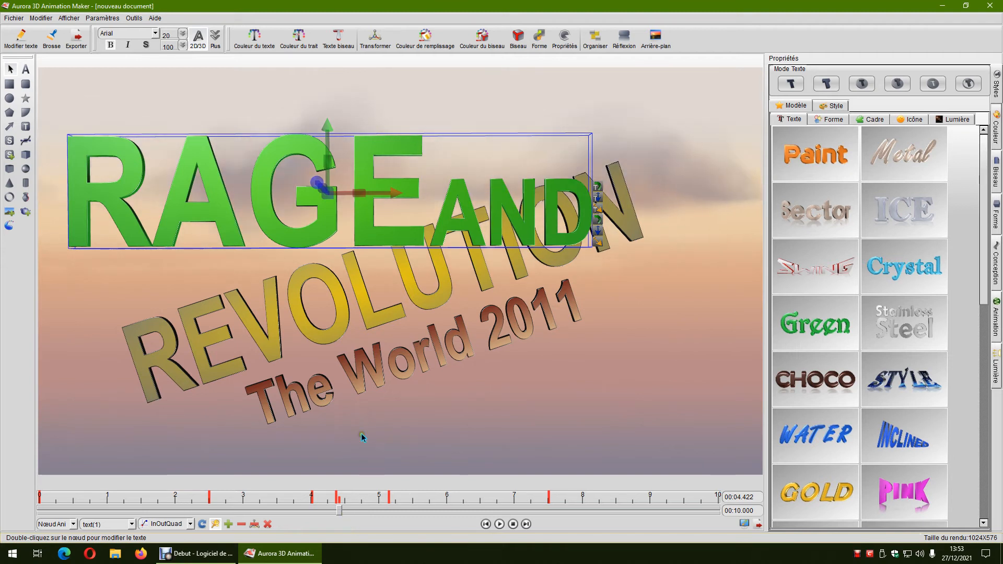
At 3.869 s on the timeline, change the Rage And text's colour to green
drag(336, 511, 301, 512)
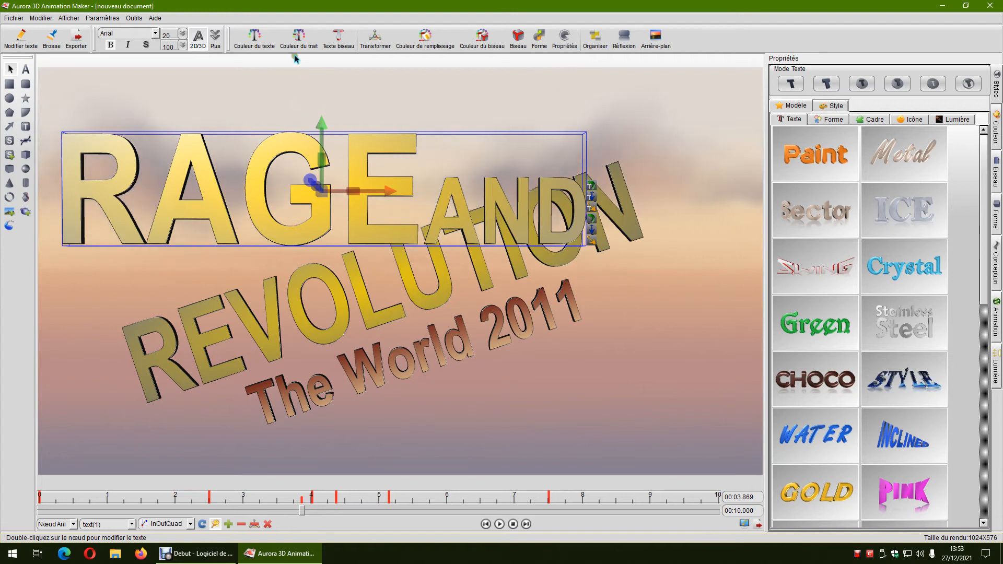
click(254, 38)
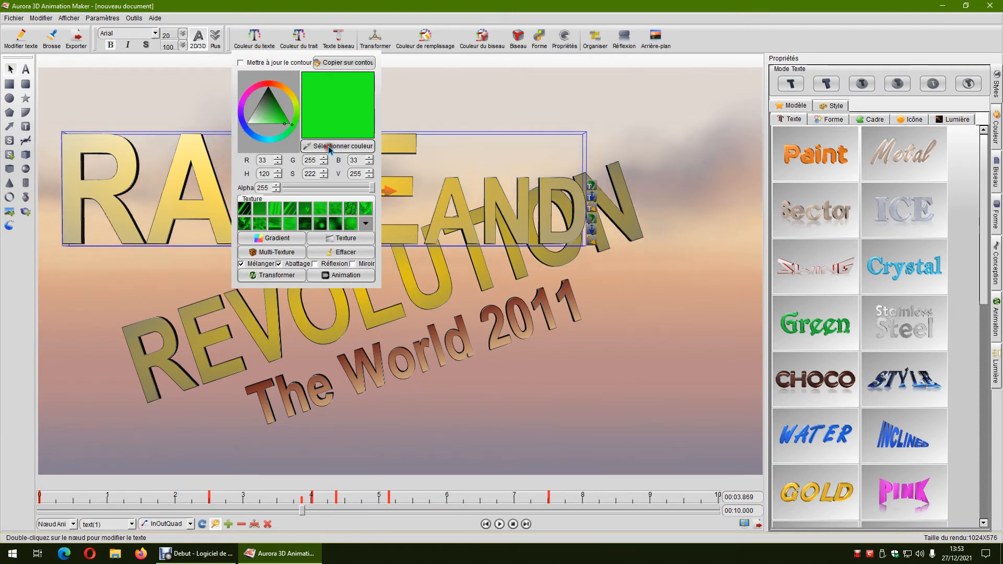
click(293, 130)
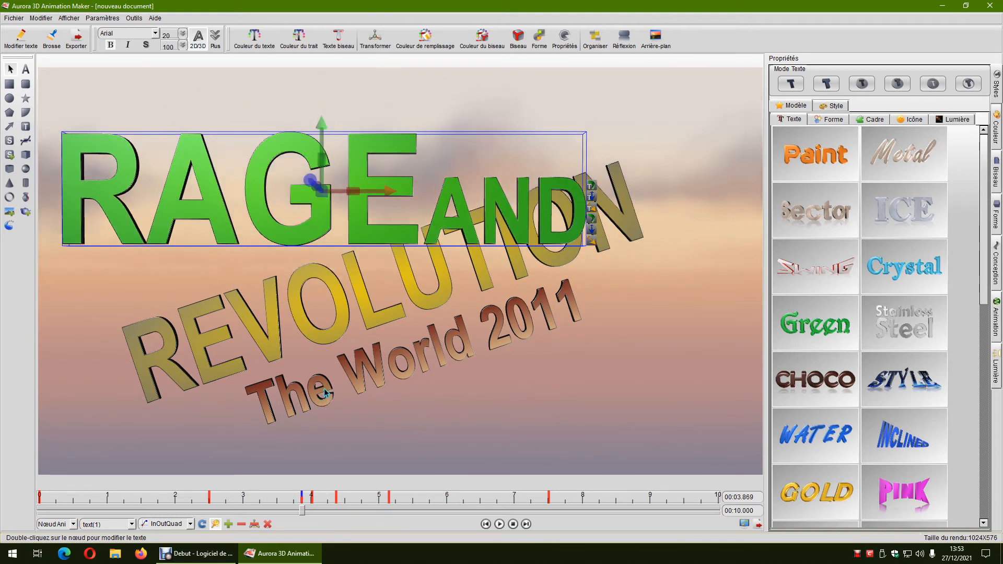
Go back to 2.311 s to check the Rage And text's colour, and close Aurora 3D Animation Maker without saving the document
click(300, 509)
drag(300, 509, 195, 511)
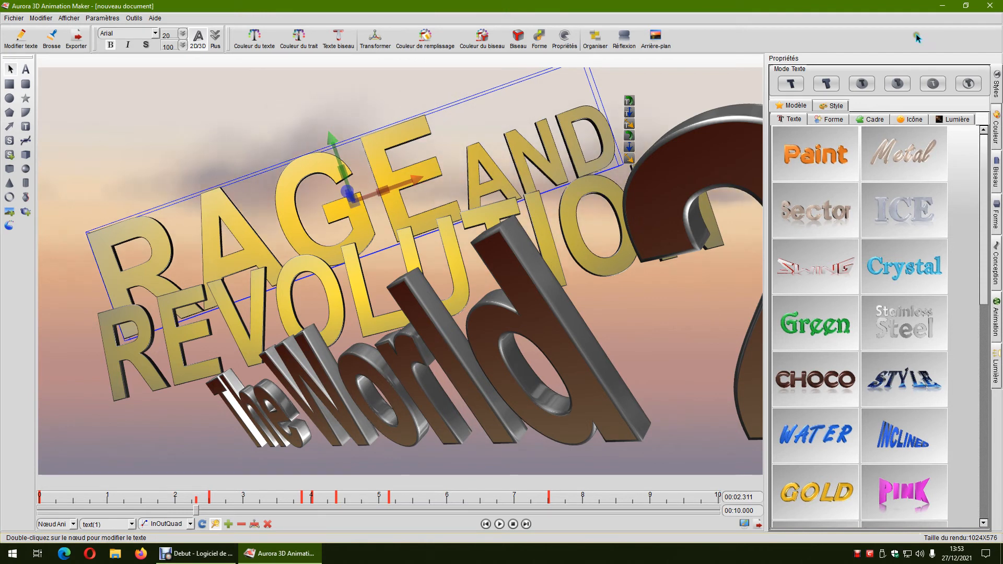
click(991, 6)
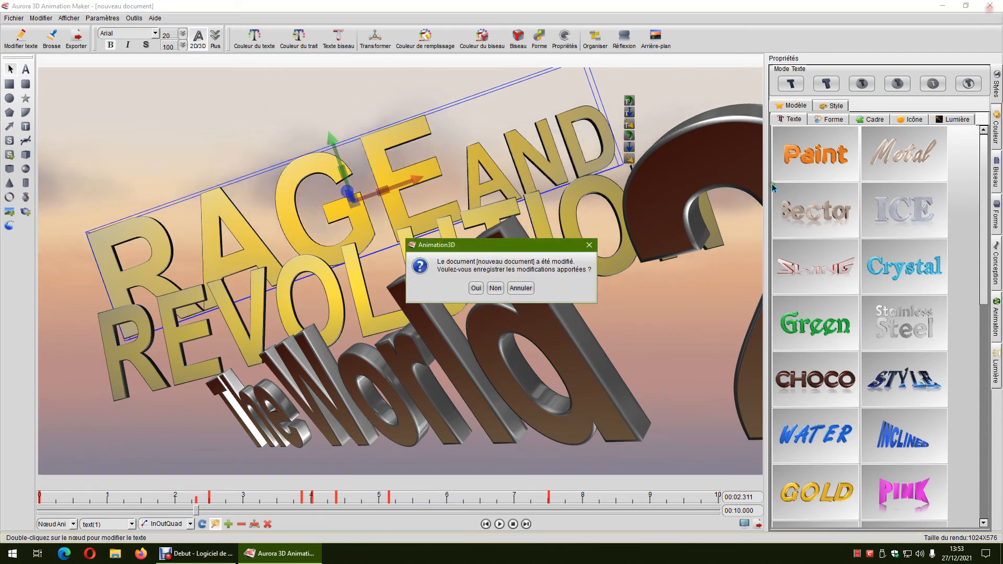
click(500, 290)
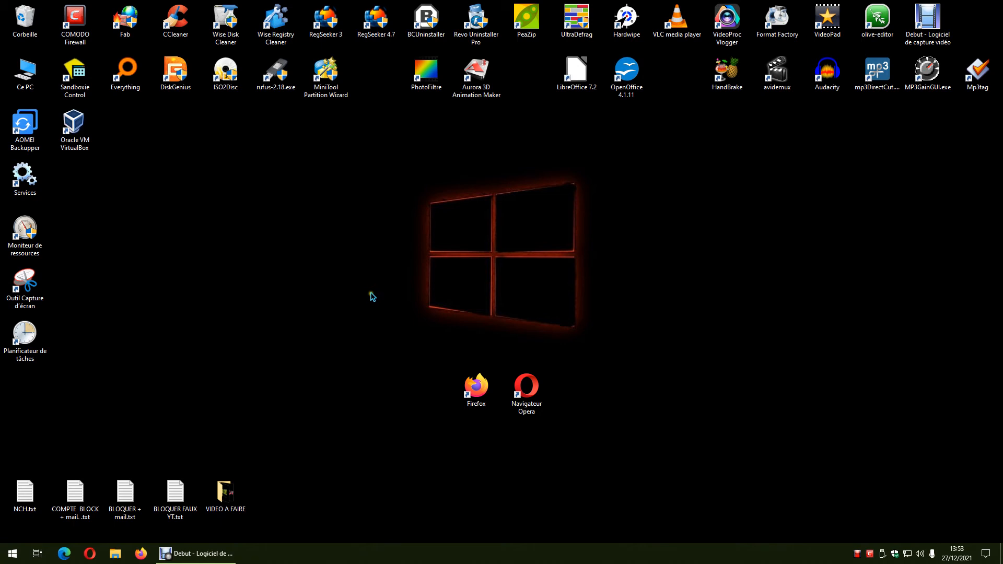
Empty the desktop's Recycle Bin
right_click(25, 19)
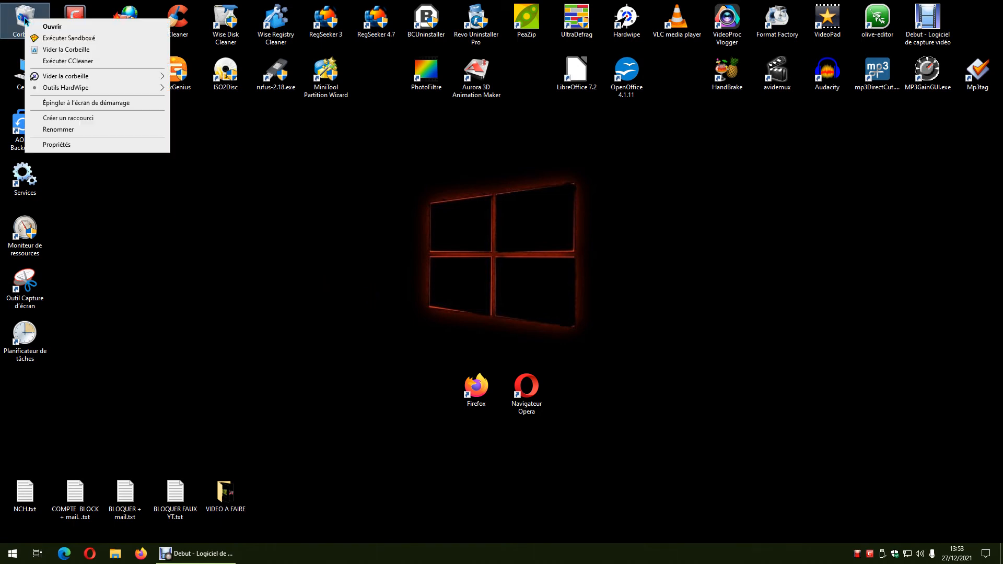
click(56, 50)
click(529, 311)
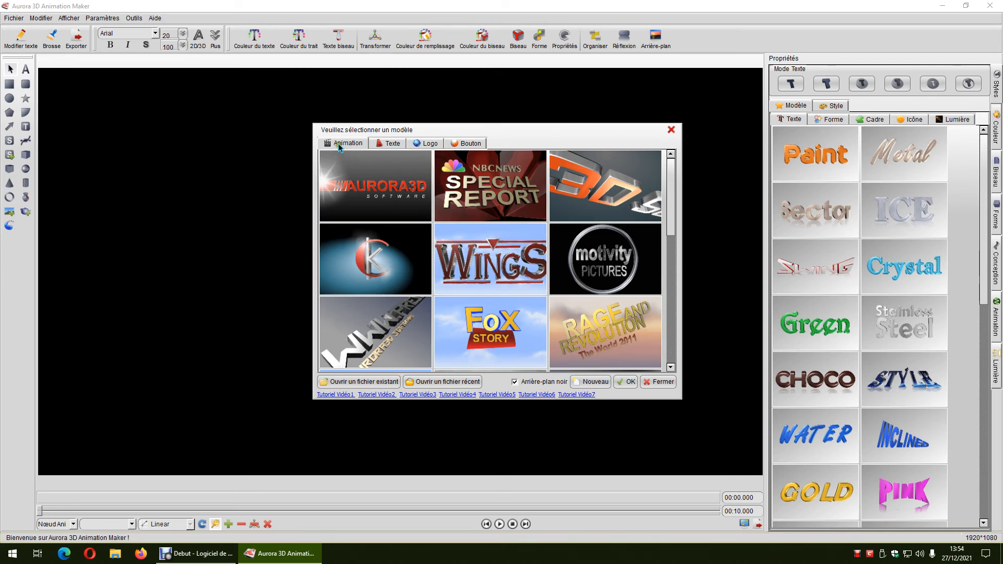
In Aurora 3D Animation Maker, load the red "including its length" animation template and play it to the end
drag(669, 205, 673, 284)
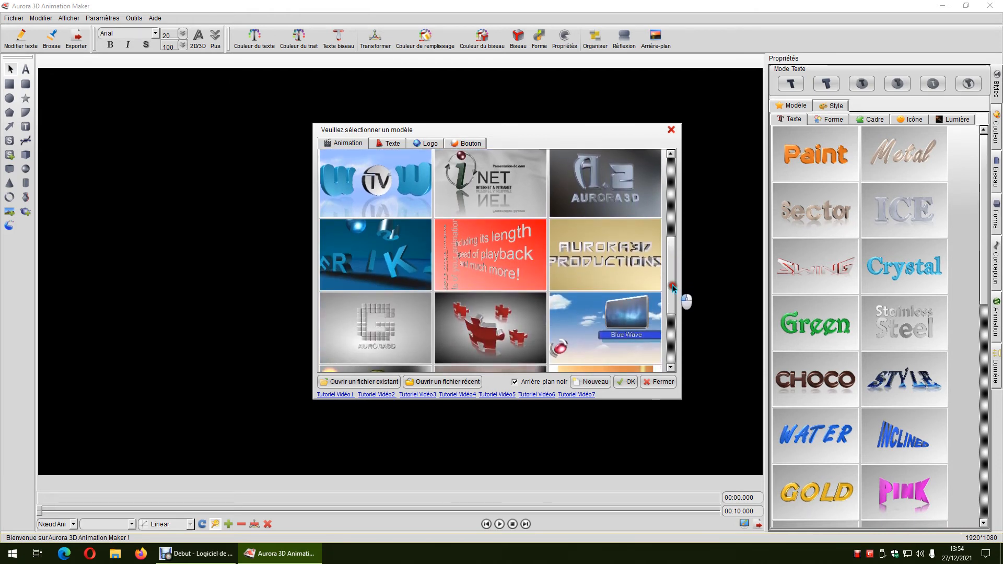
click(504, 256)
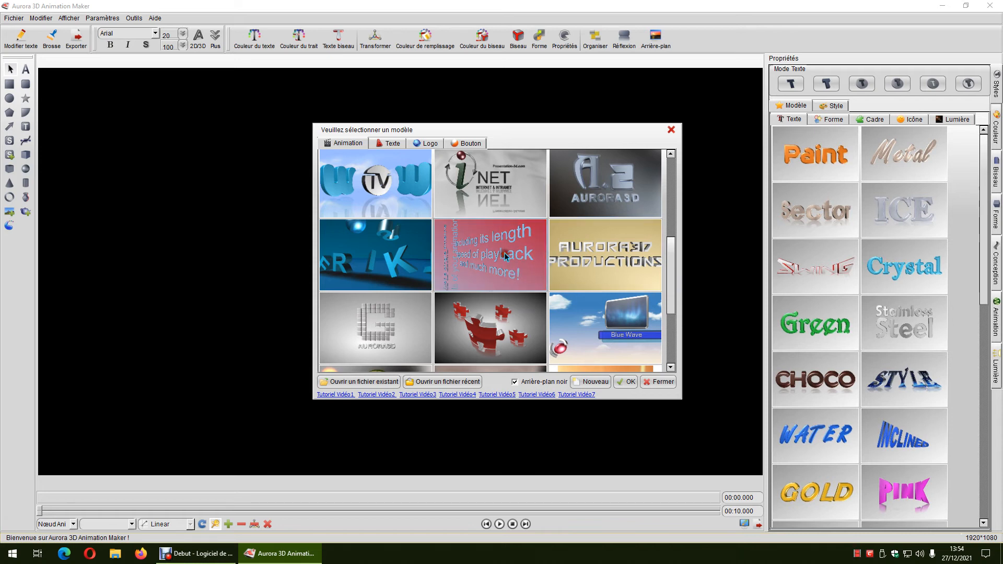
click(624, 385)
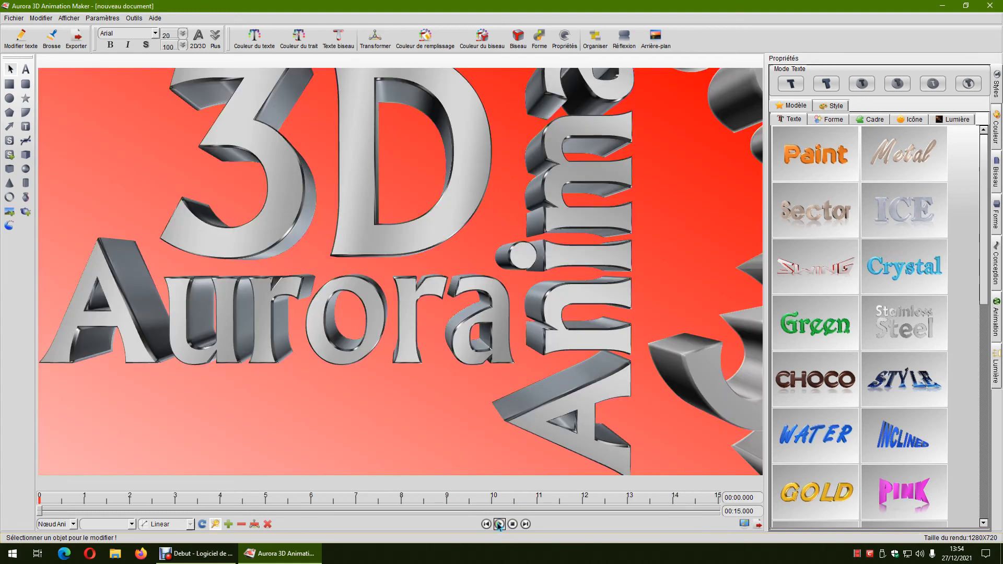
click(498, 524)
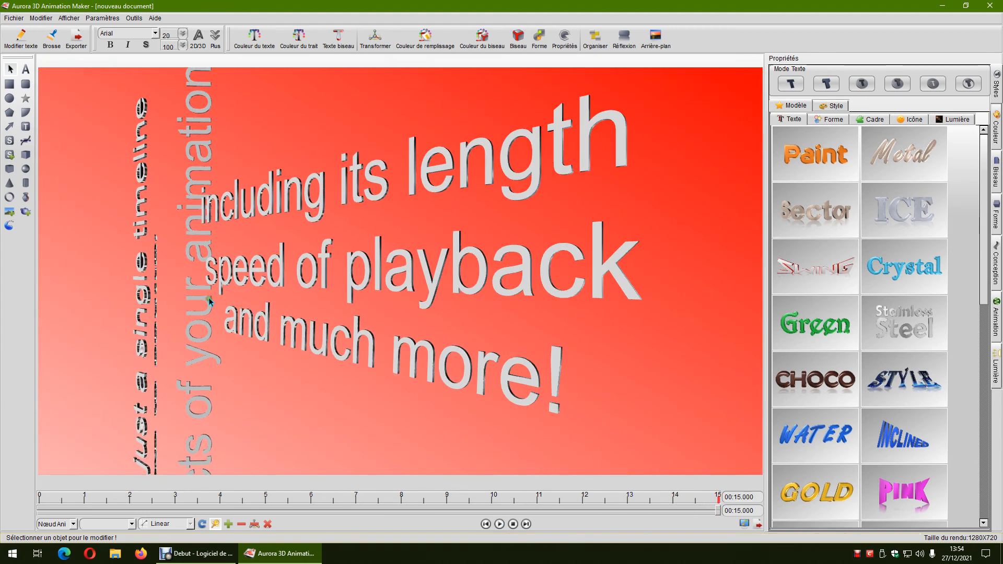
Delete the vertical "Just a single timeline" text
click(147, 300)
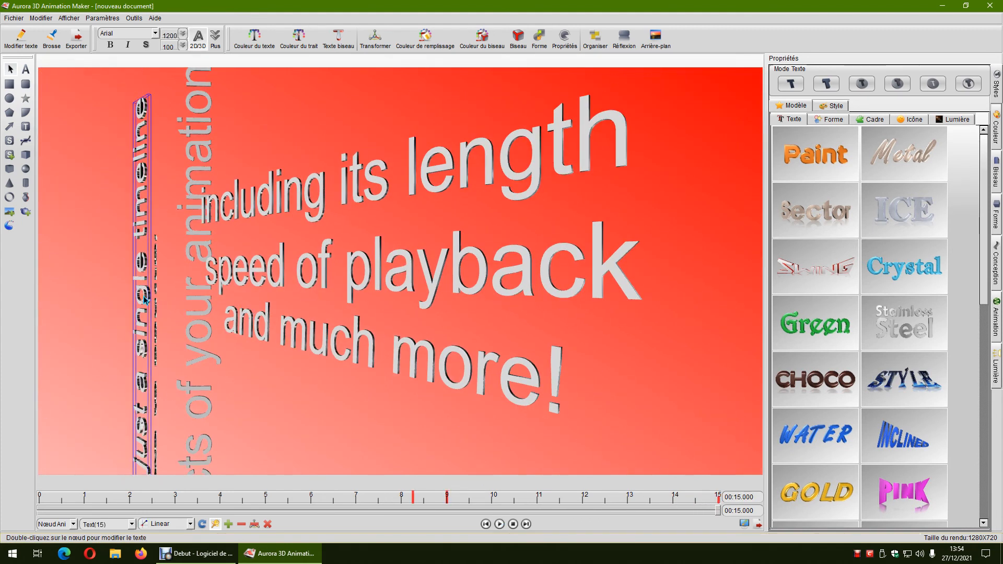
right_click(146, 298)
click(178, 386)
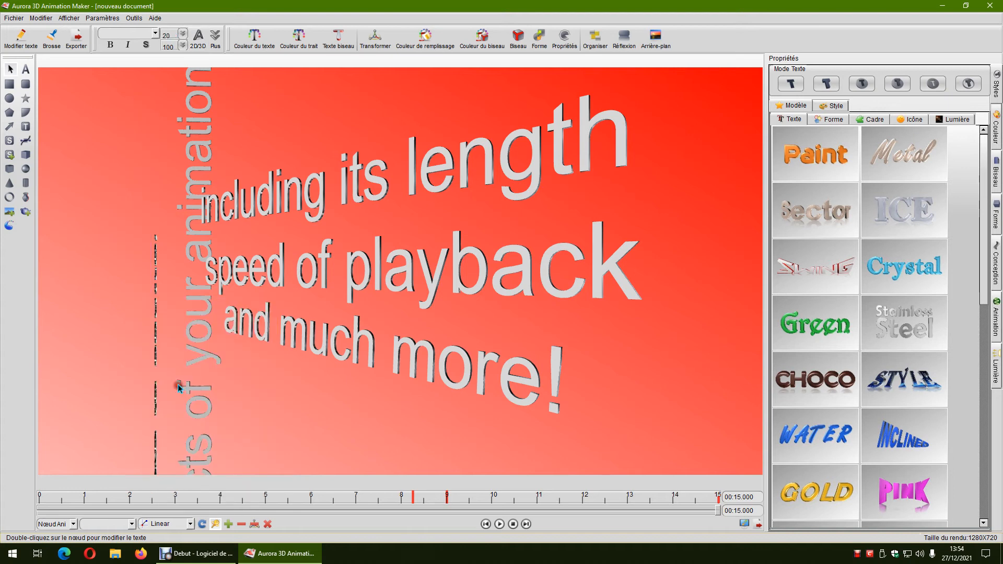